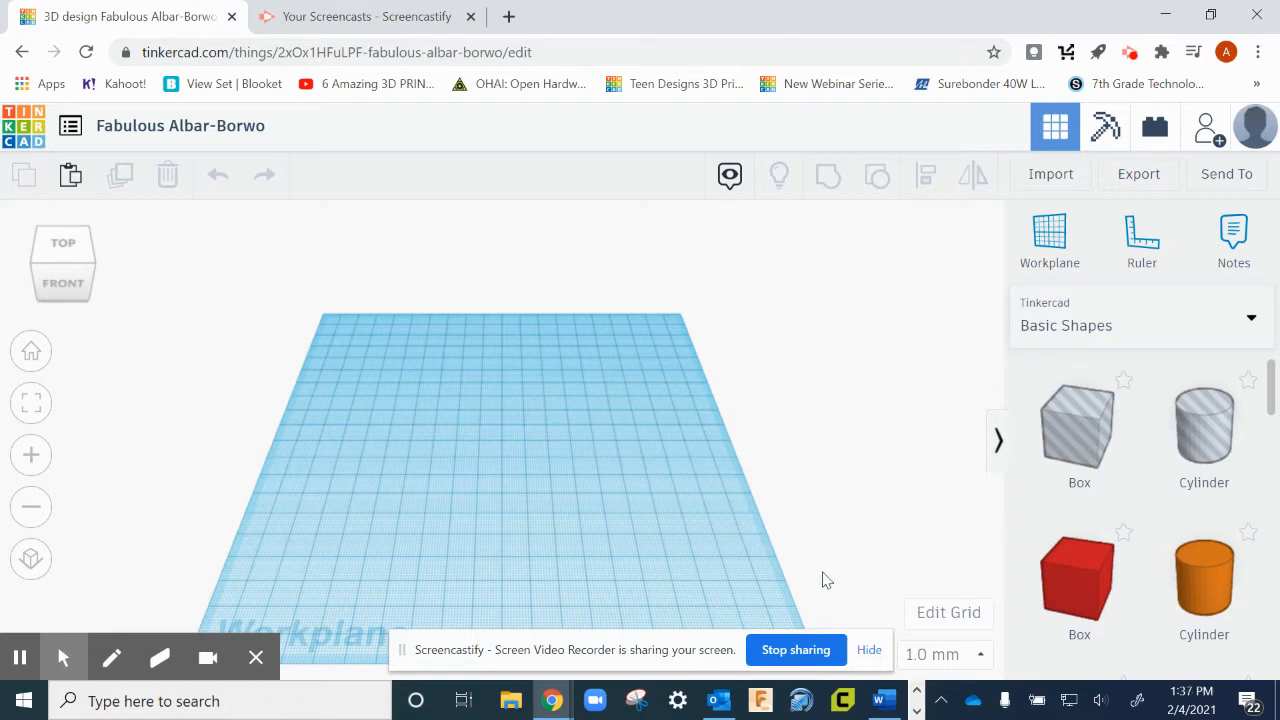
# Resize the workplane grid to 400 mm wide and 400 mm long
pyautogui.click(869, 650)
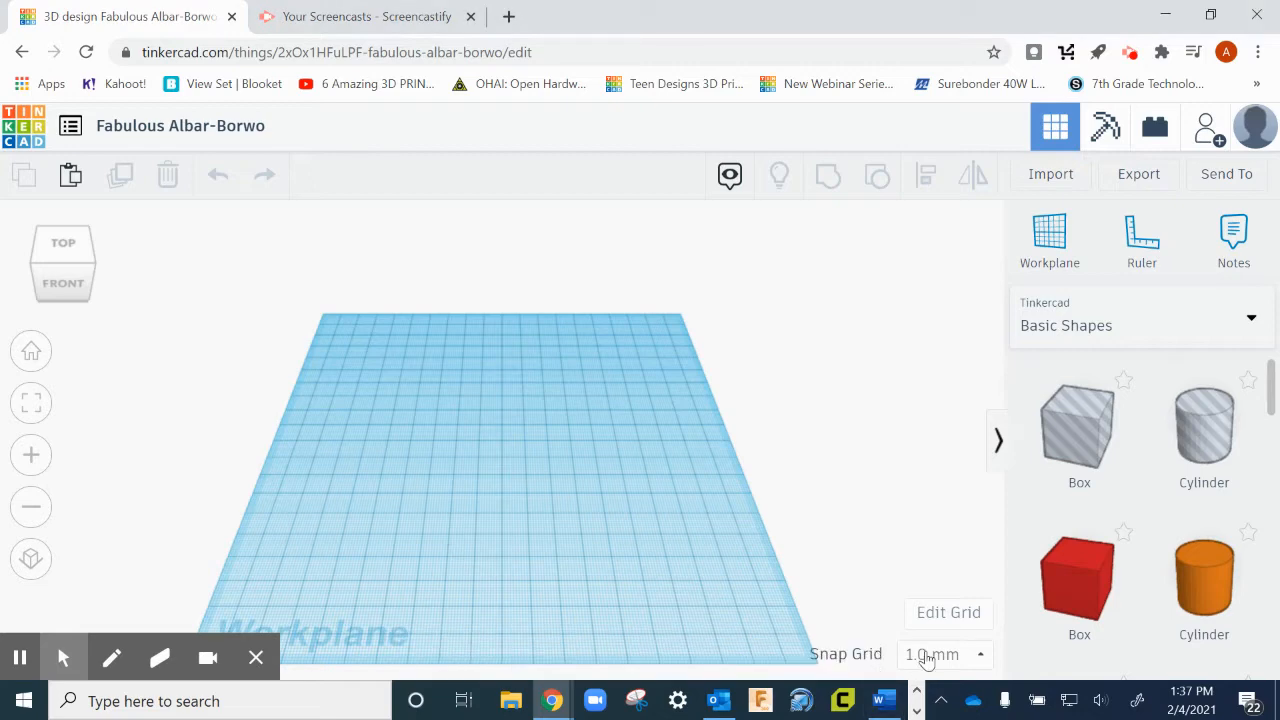
pyautogui.click(942, 614)
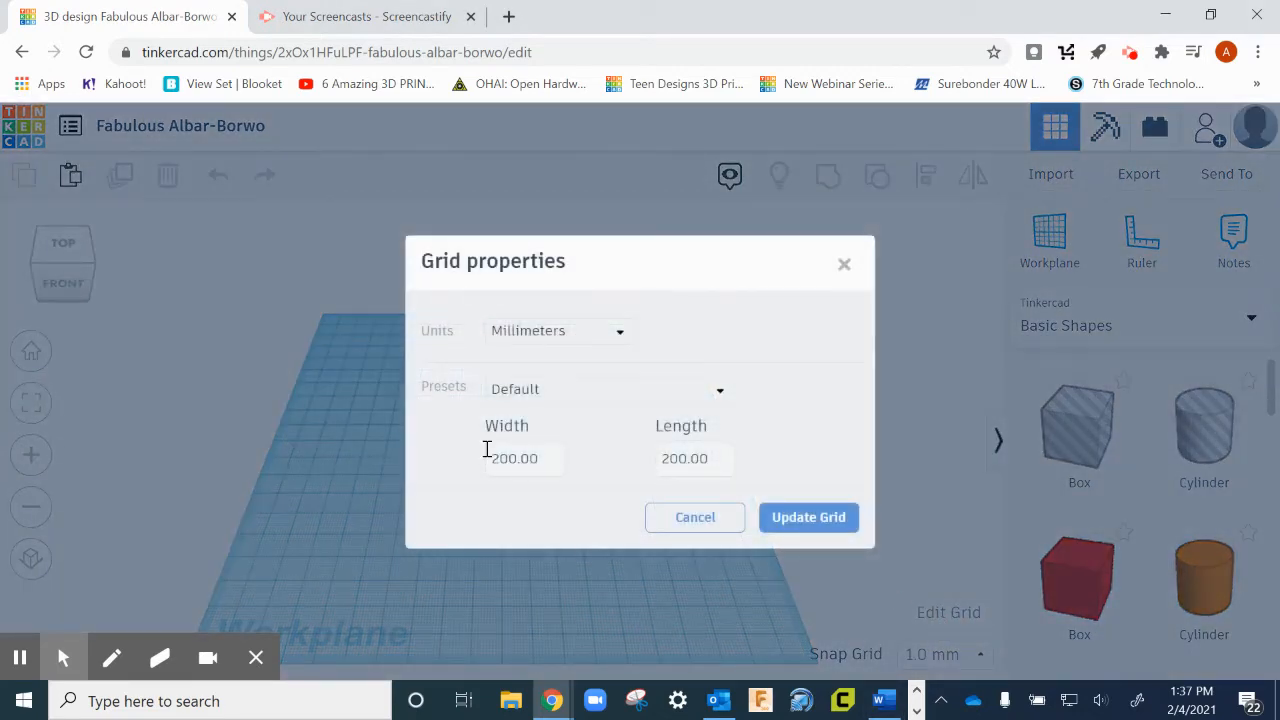
pyautogui.click(504, 459)
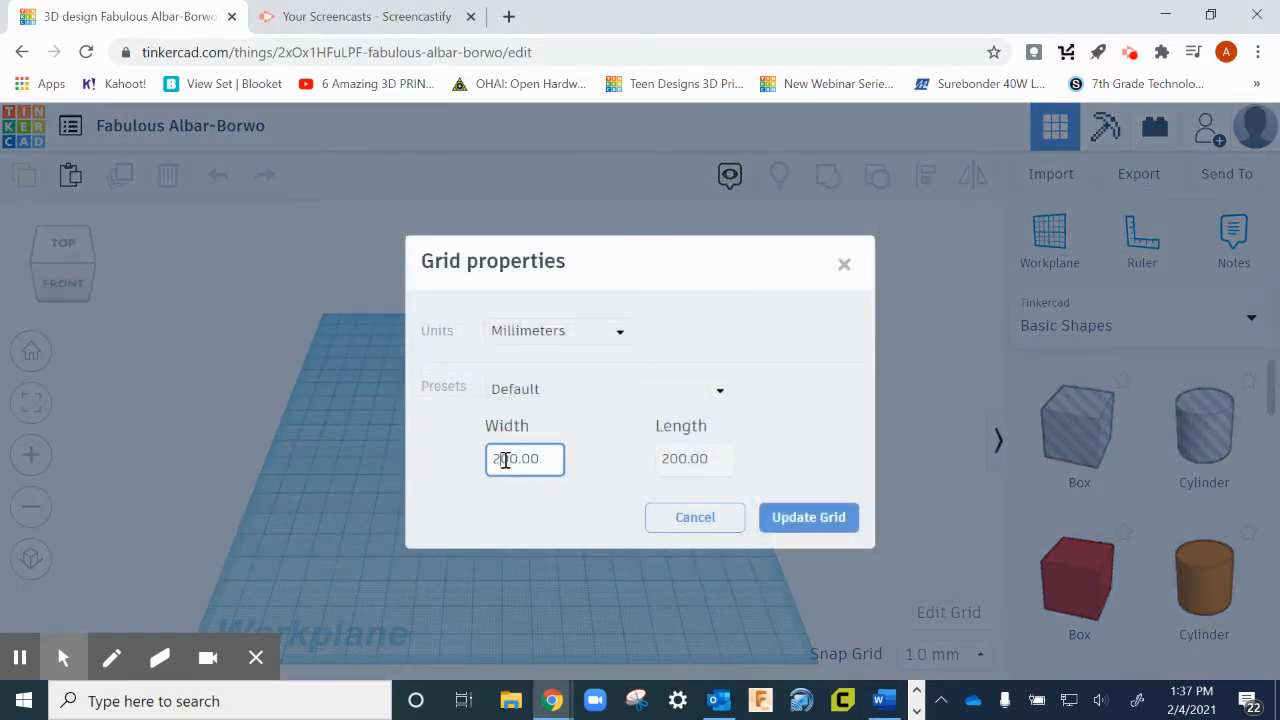
pyautogui.click(672, 458)
pyautogui.press('BackSpace')
pyautogui.write('4')
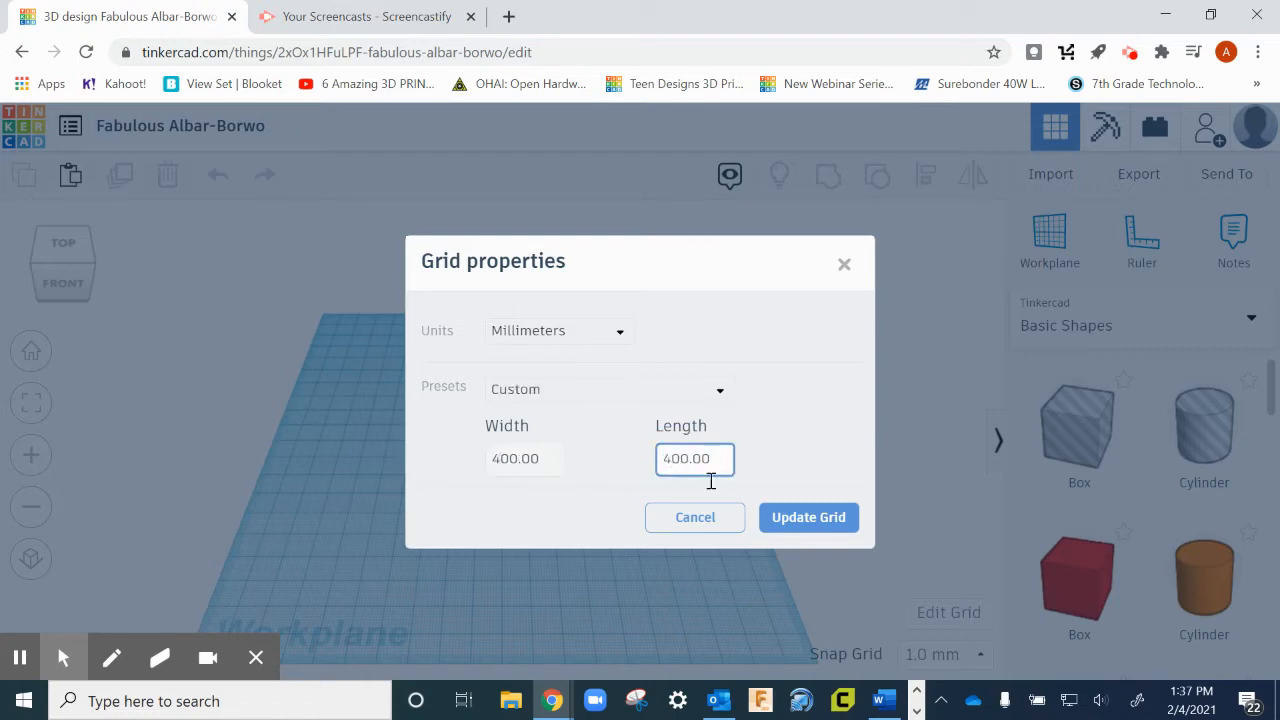
pyautogui.click(803, 517)
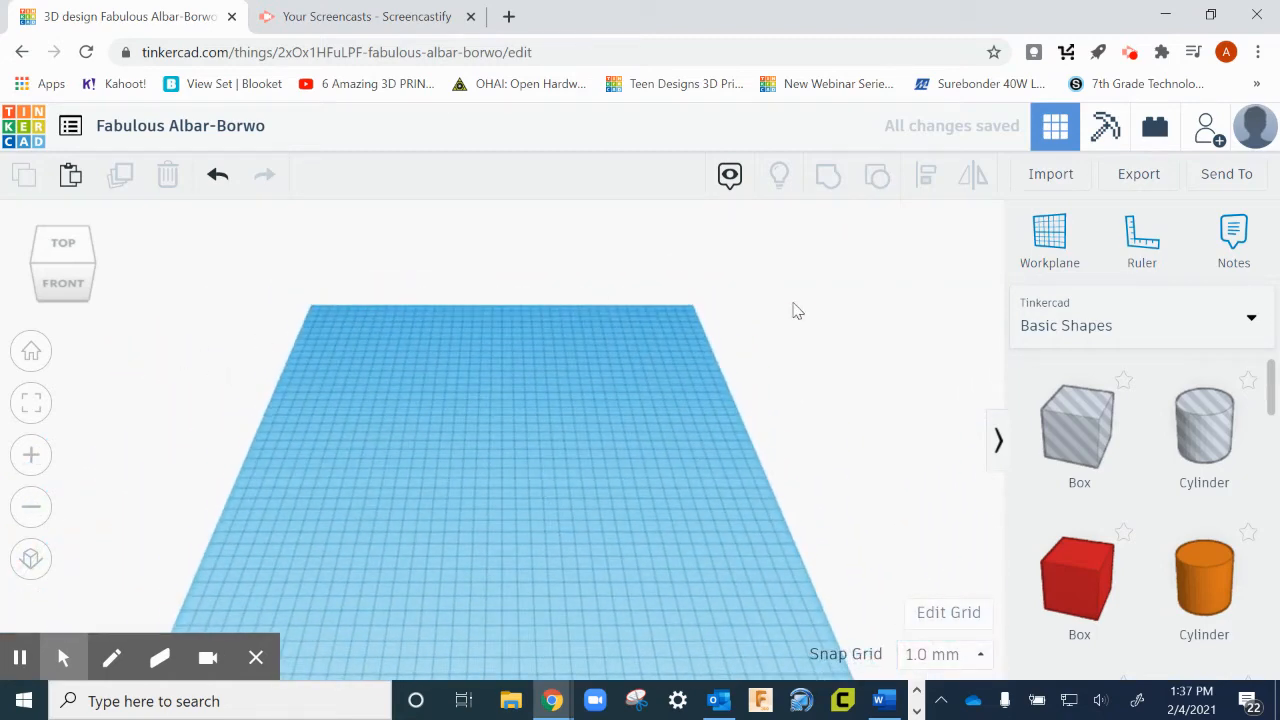
# Place a solid red box on the workplane, stretch it into a slab, and set its long side to 305 mm
pyautogui.moveTo(1080, 582); pyautogui.dragTo(396, 420)
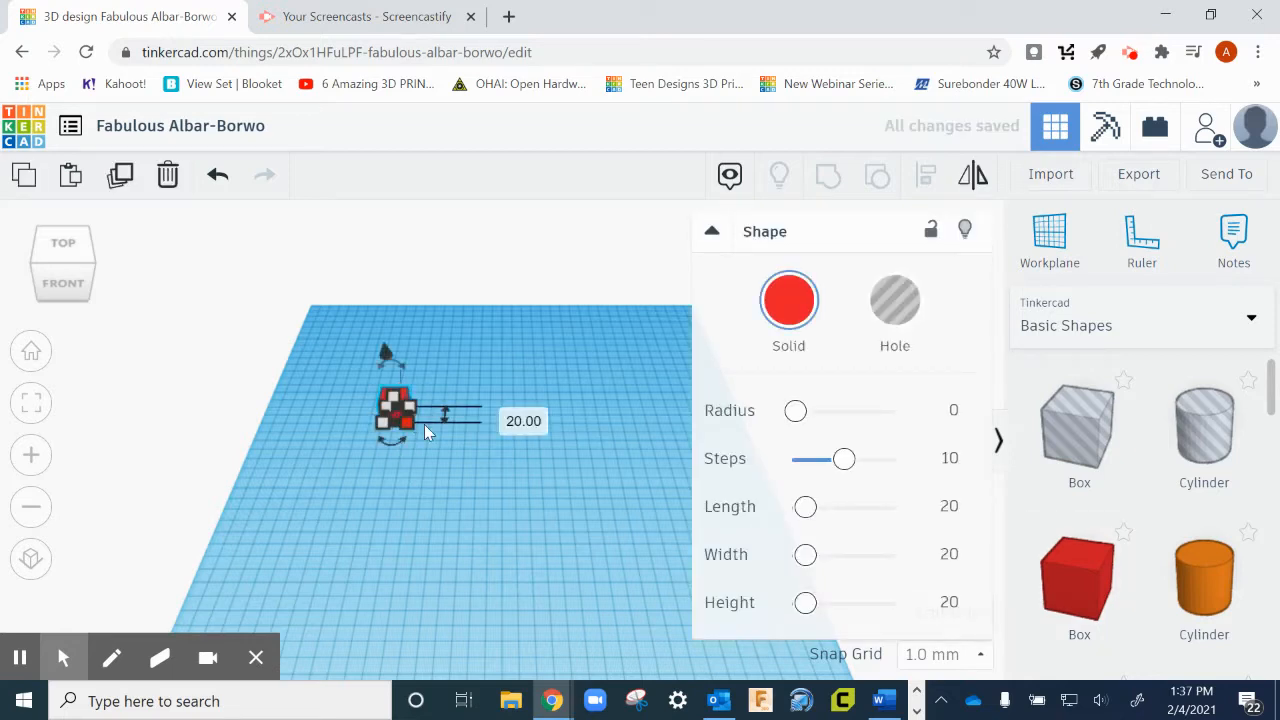
pyautogui.moveTo(405, 428); pyautogui.dragTo(592, 441)
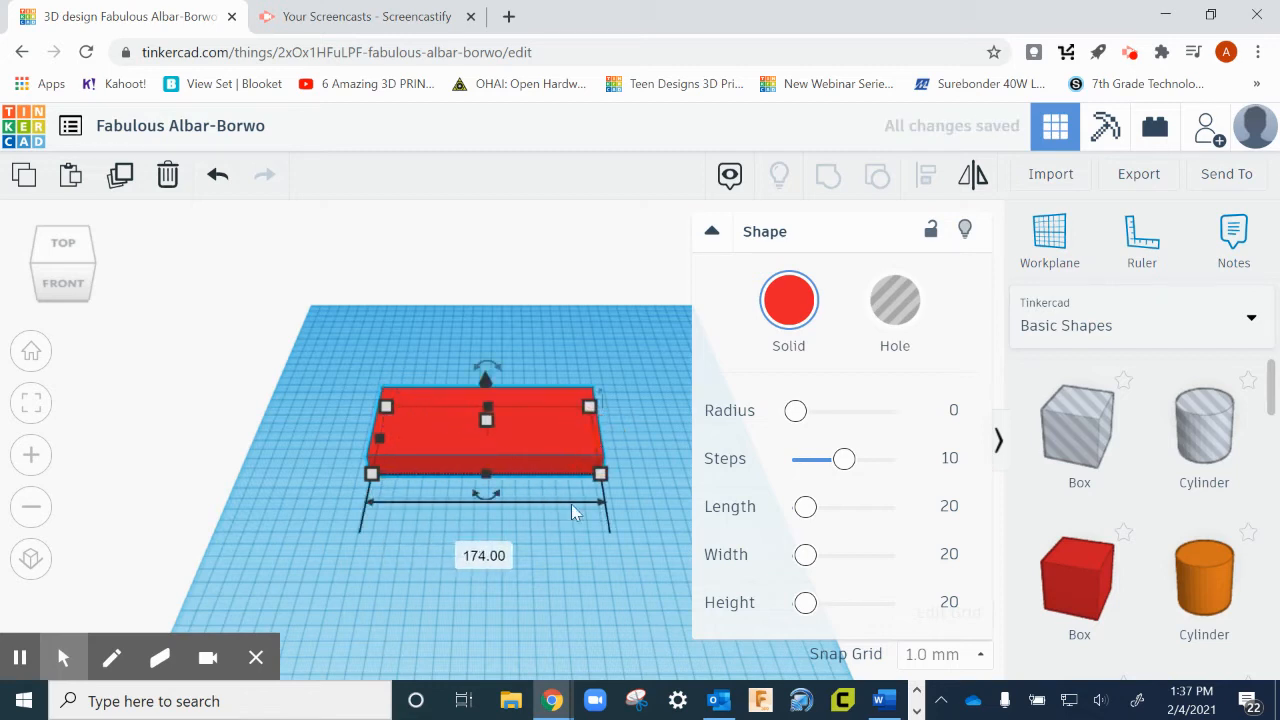
pyautogui.click(483, 557)
pyautogui.press('BackSpace')
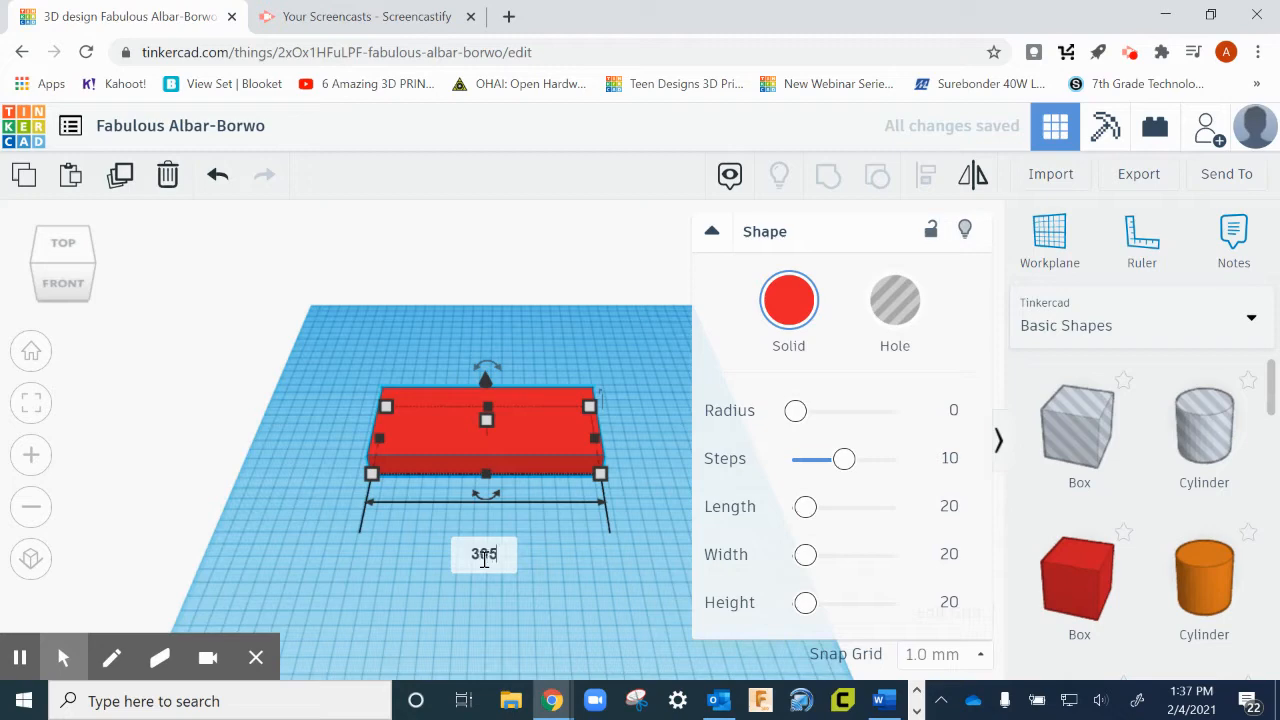
pyautogui.press('Return')
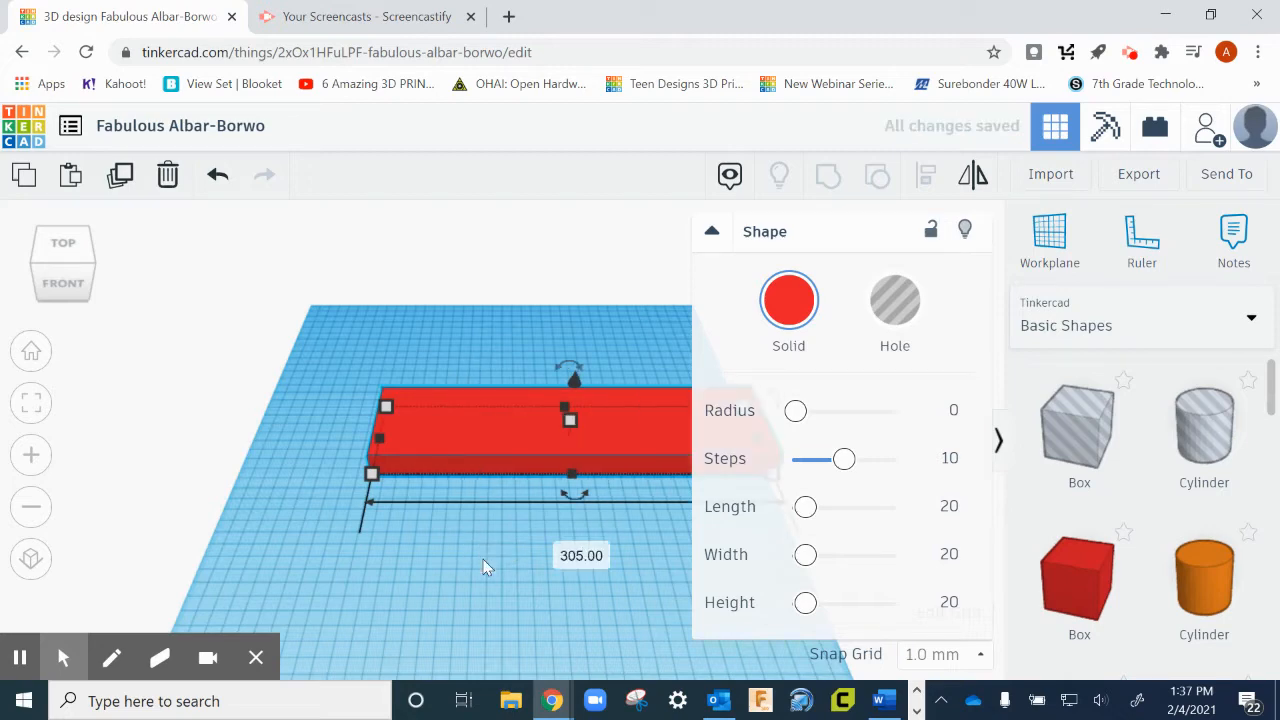
# Set the short side of the red slab to 75 mm
pyautogui.click(713, 231)
pyautogui.moveTo(336, 422); pyautogui.dragTo(434, 484, button='right')
pyautogui.moveTo(450, 535)
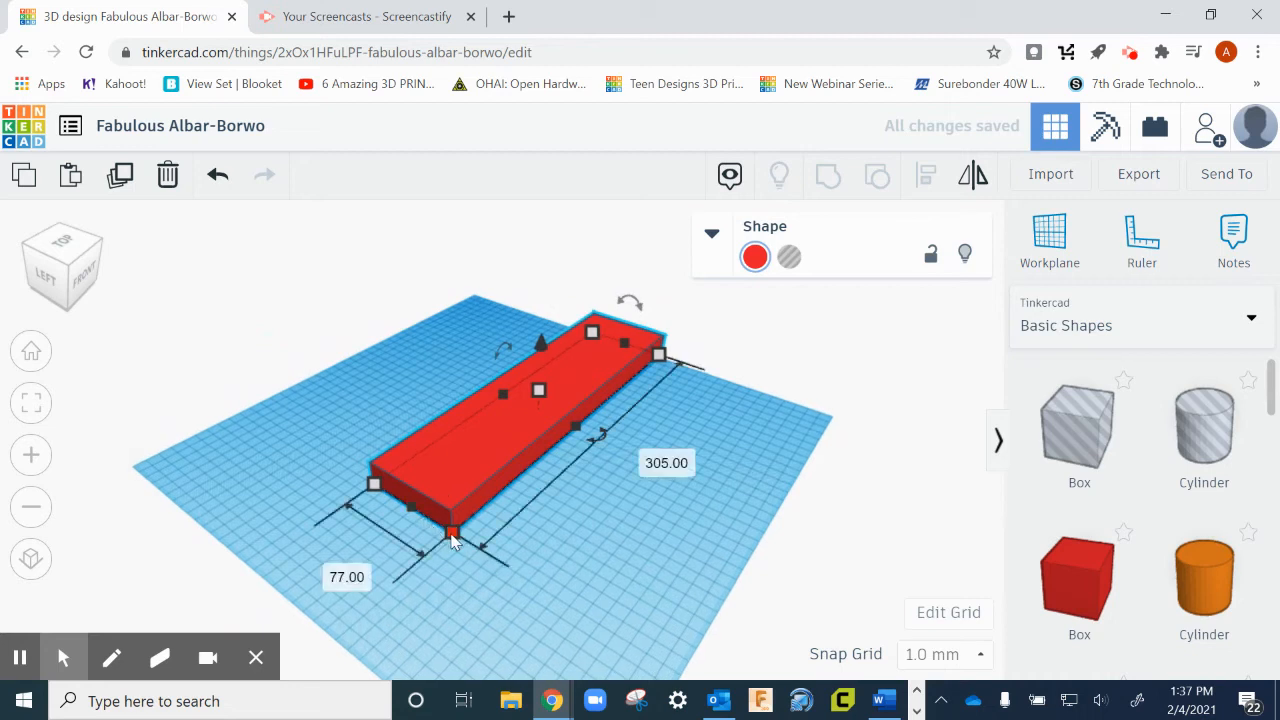
pyautogui.click(328, 568)
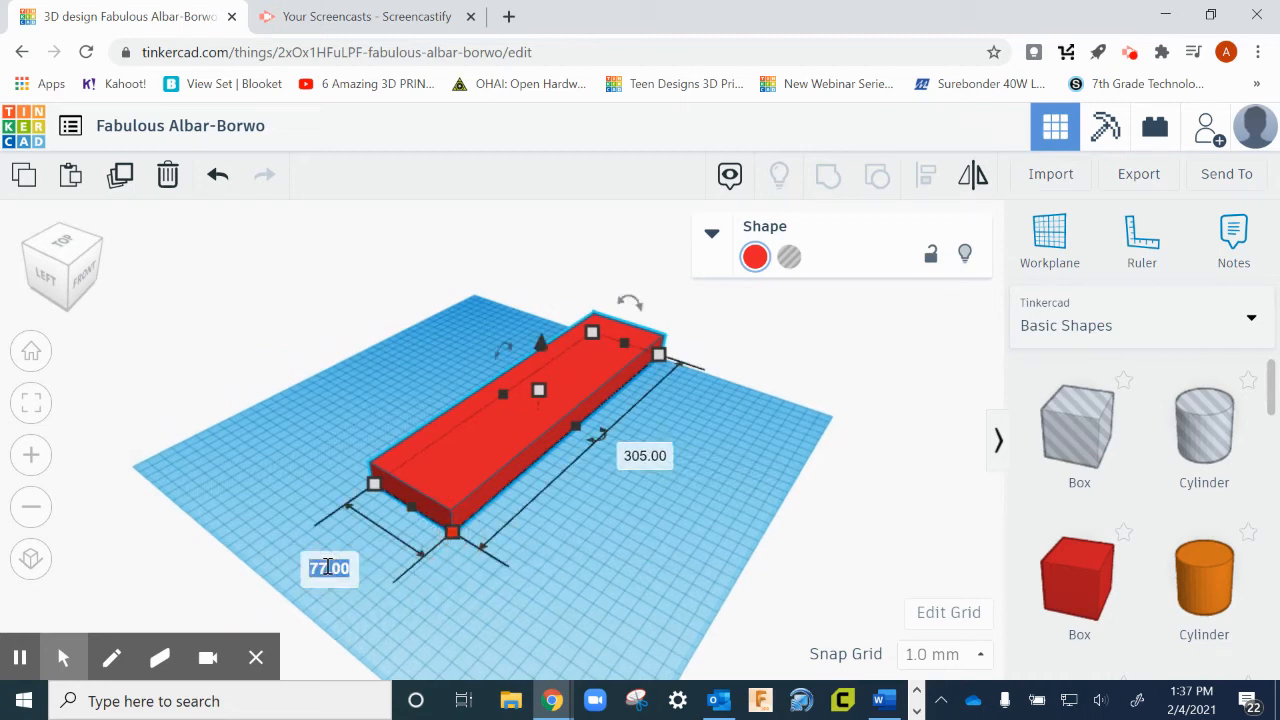
pyautogui.write('75')
pyautogui.press('Return')
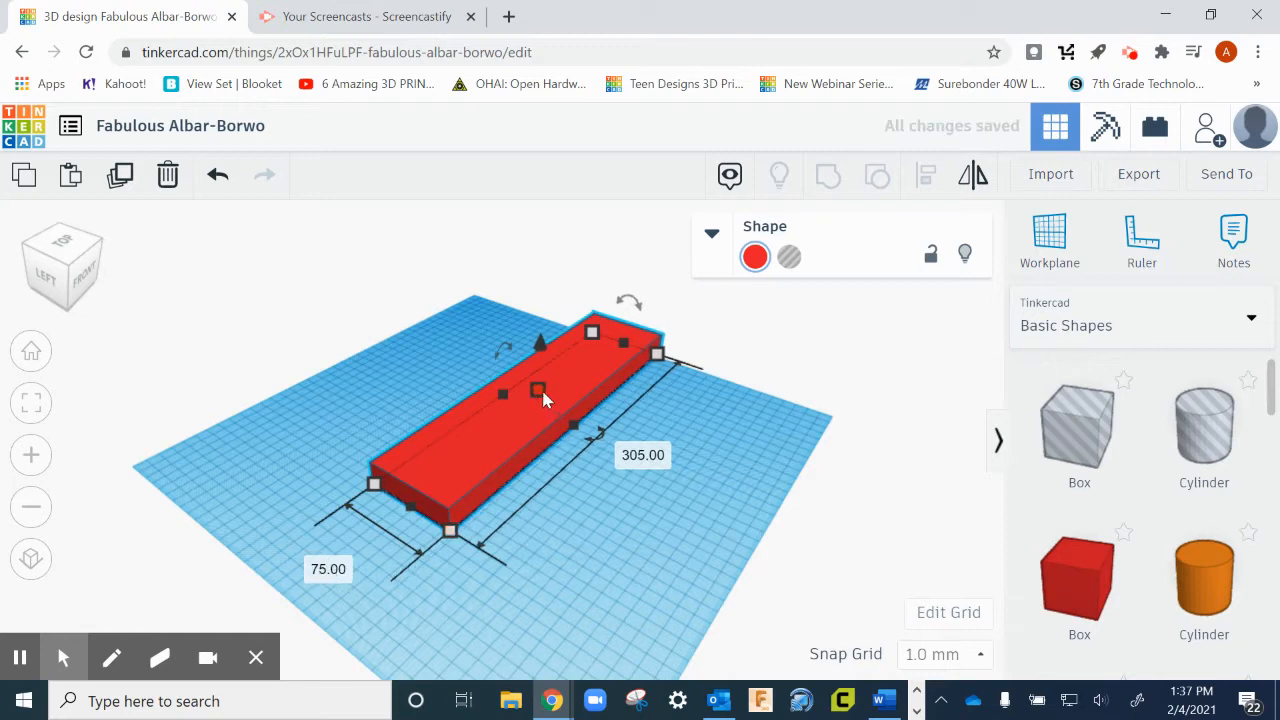
# Set the red slab's height to 3 mm
pyautogui.moveTo(540, 388); pyautogui.dragTo(522, 393)
pyautogui.click(625, 401)
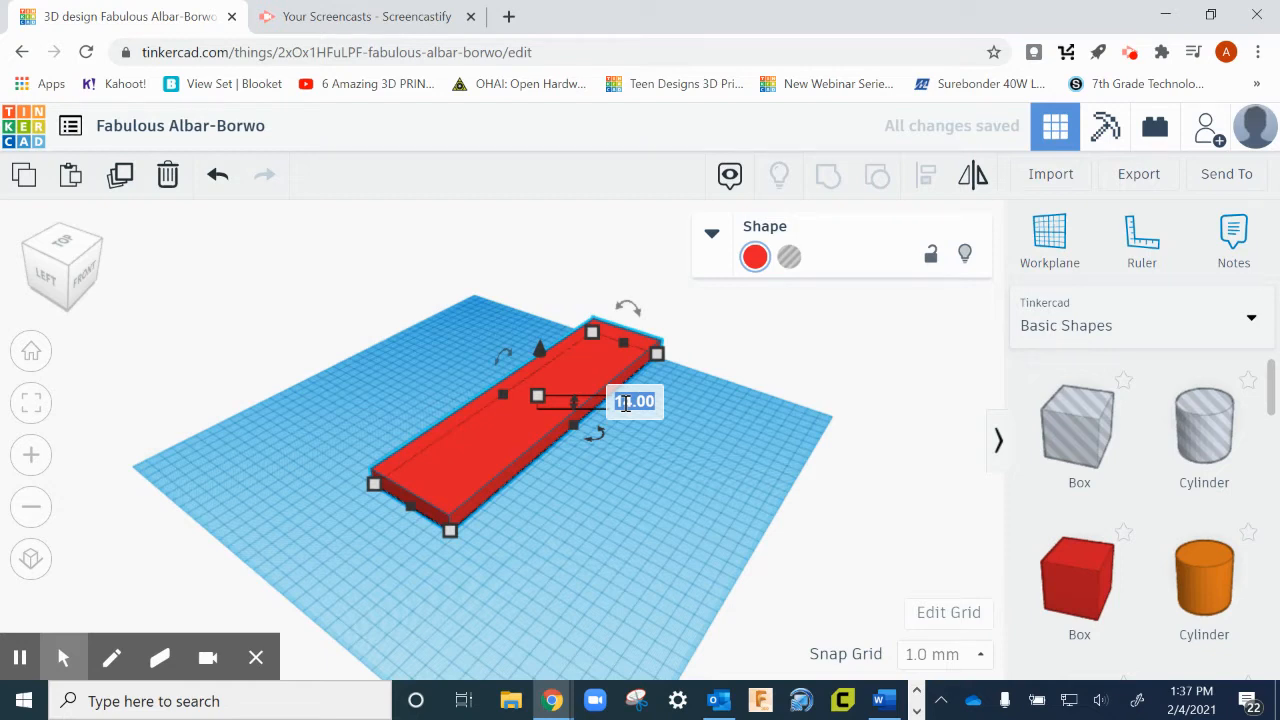
pyautogui.write('3')
pyautogui.press('Return')
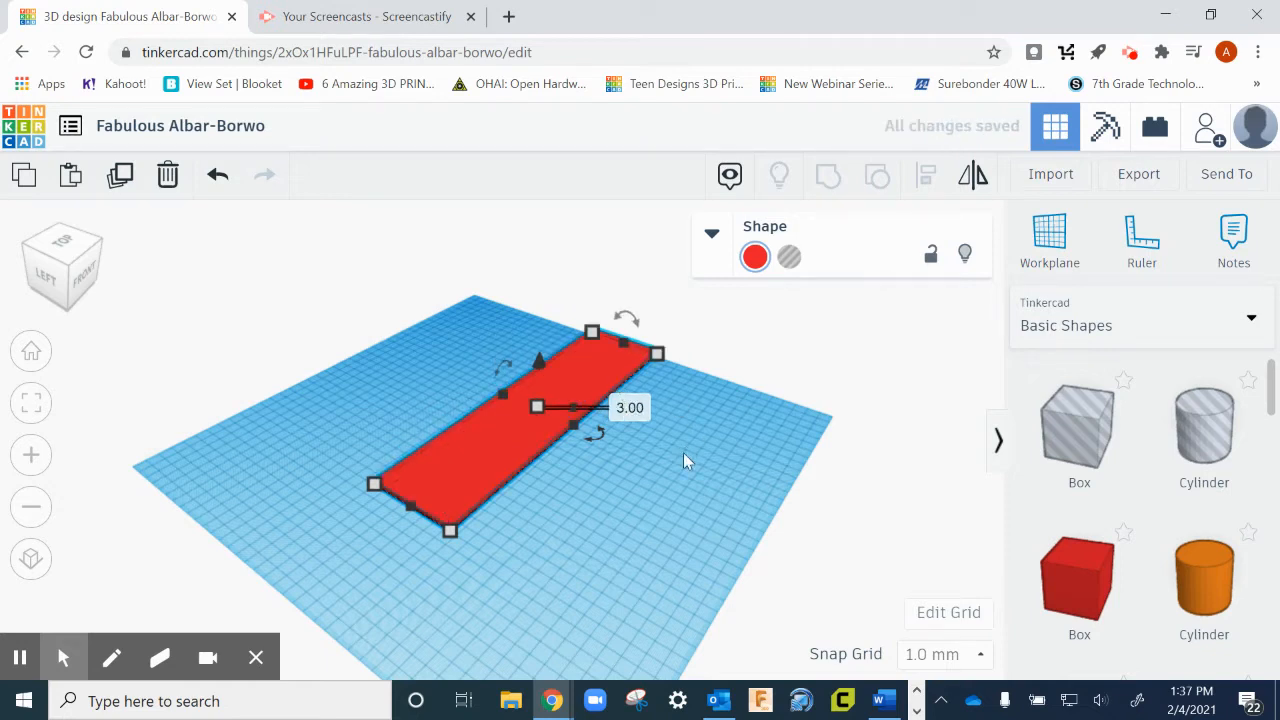
# Move the red plate along its length so it sits closer to the middle of the workplane
pyautogui.moveTo(683, 452); pyautogui.dragTo(625, 496, button='right')
pyautogui.moveTo(598, 398); pyautogui.dragTo(510, 392)
pyautogui.click(625, 490)
pyautogui.moveTo(624, 506); pyautogui.dragTo(494, 503, button='right')
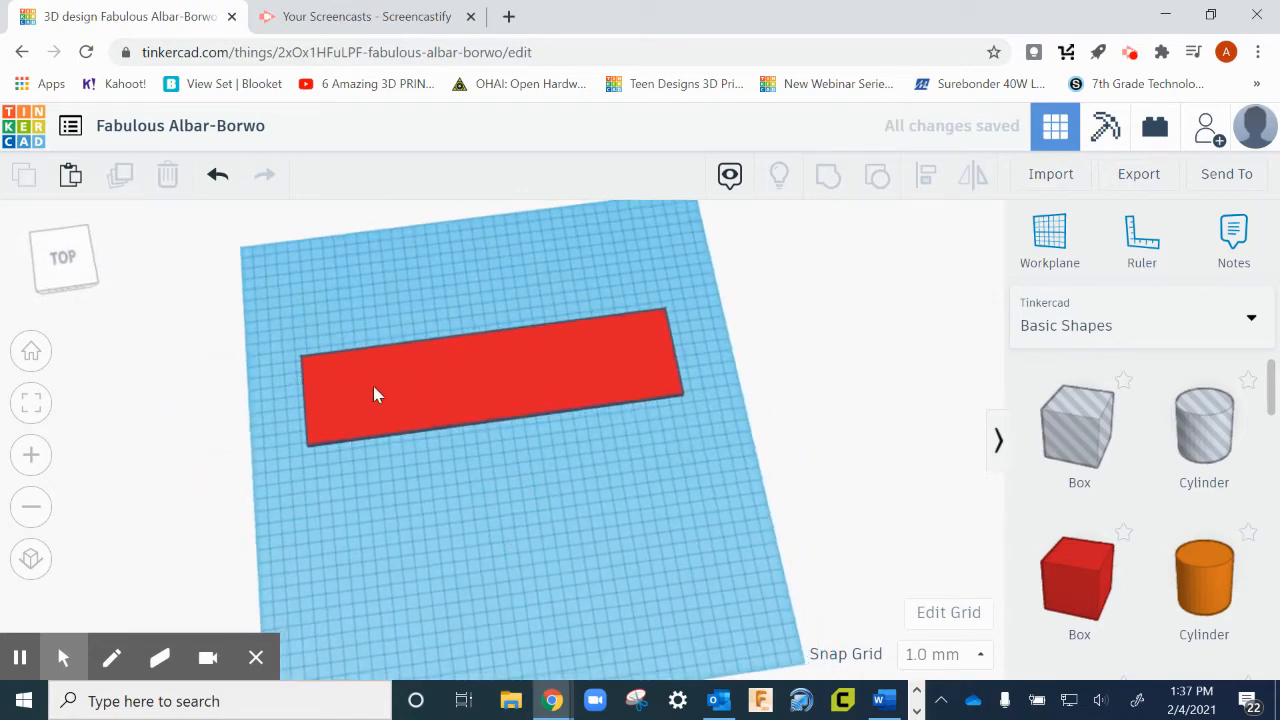
# Place a hole box in front of the red plate and stretch it to about 138 by 44 mm
pyautogui.moveTo(1052, 428); pyautogui.dragTo(625, 522)
pyautogui.click(666, 476)
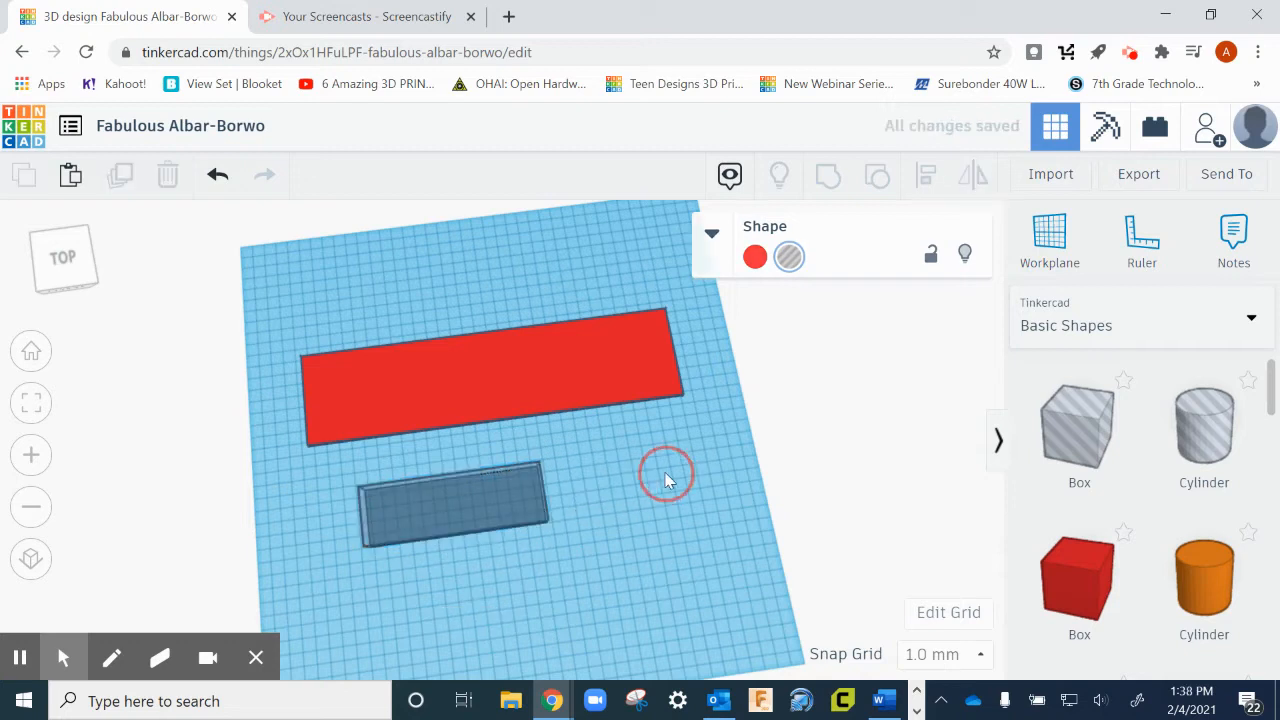
pyautogui.click(531, 508)
pyautogui.moveTo(545, 522)
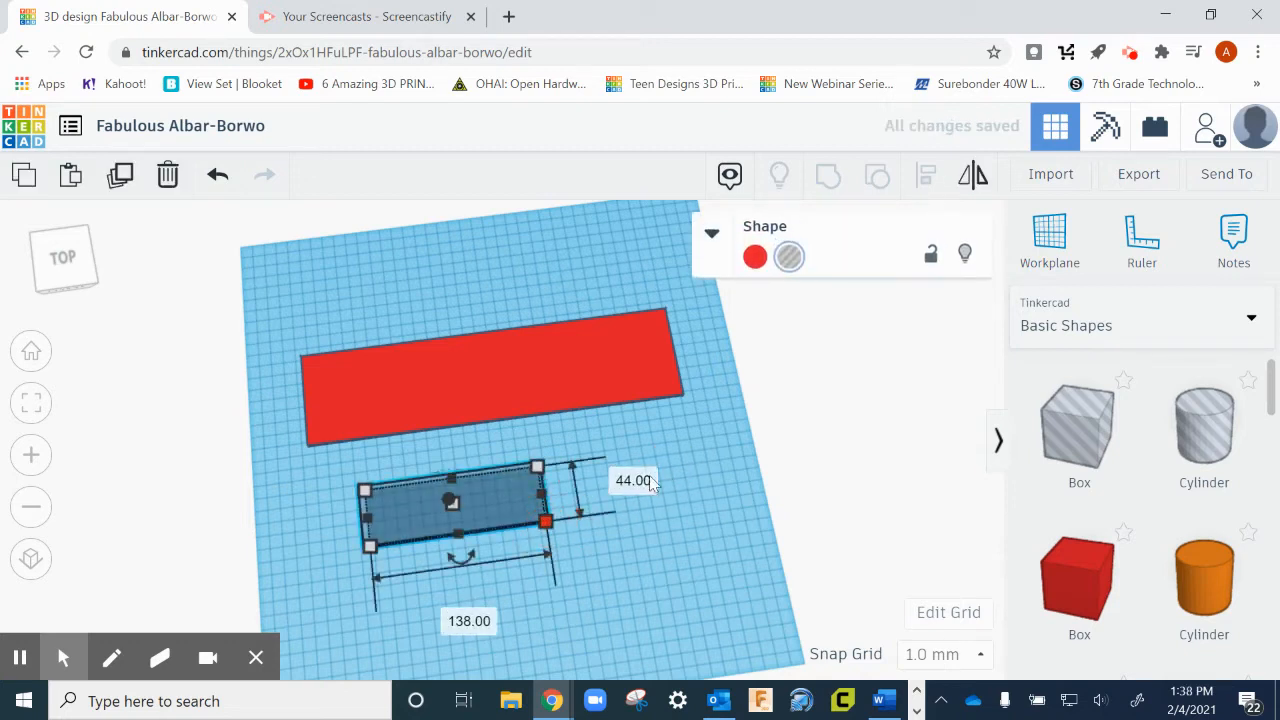
# Set the hole box to 35 mm deep and 60 mm long
pyautogui.click(652, 478)
pyautogui.write('53')
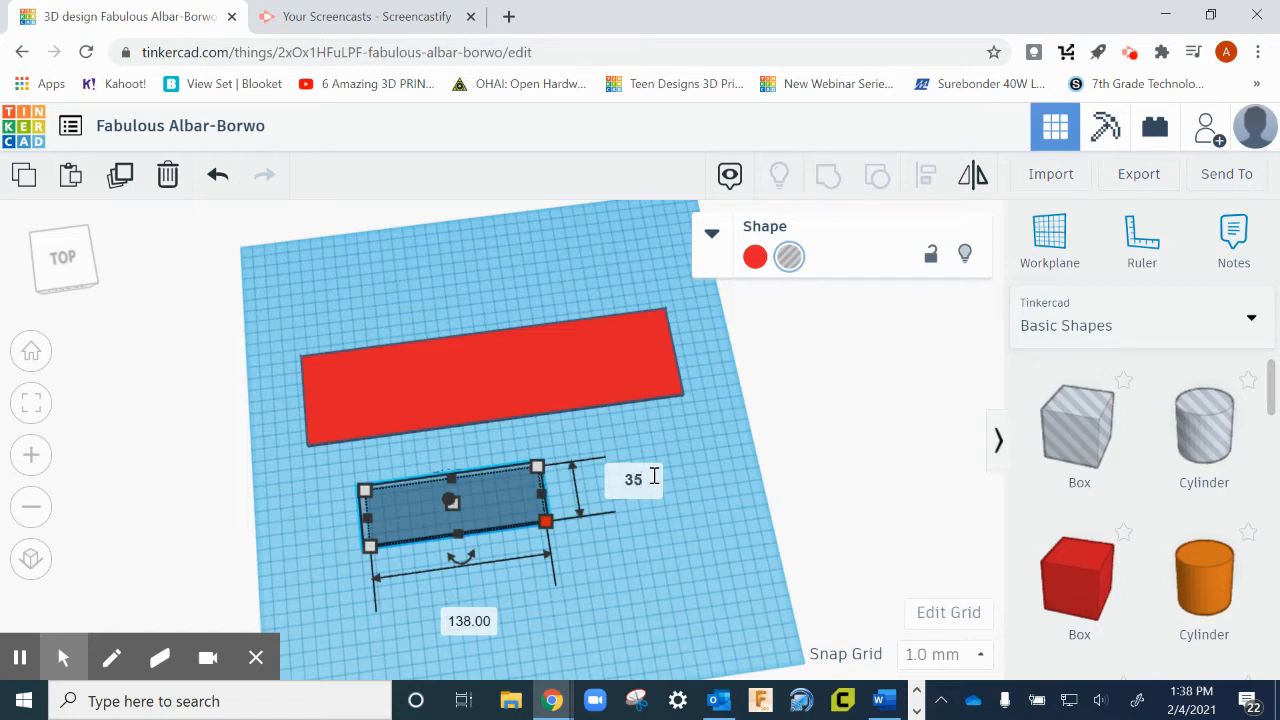
pyautogui.press('Return')
pyautogui.click(467, 610)
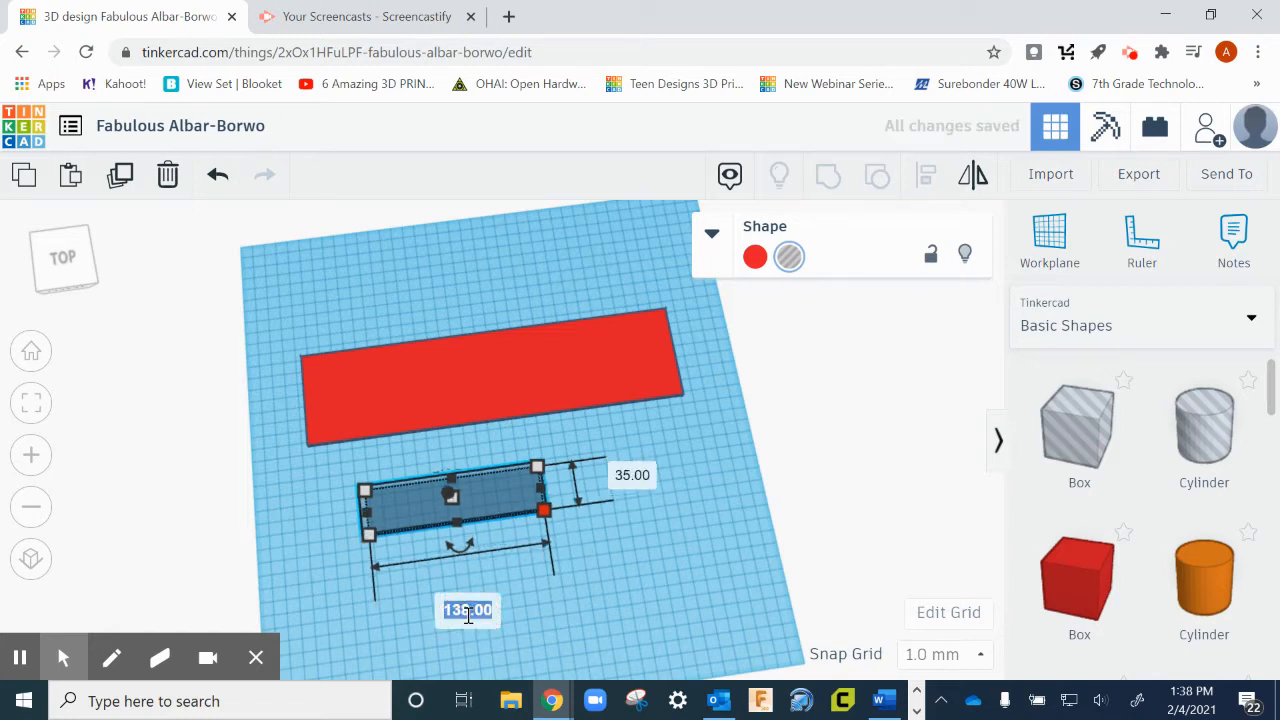
pyautogui.write('60')
pyautogui.press('Return')
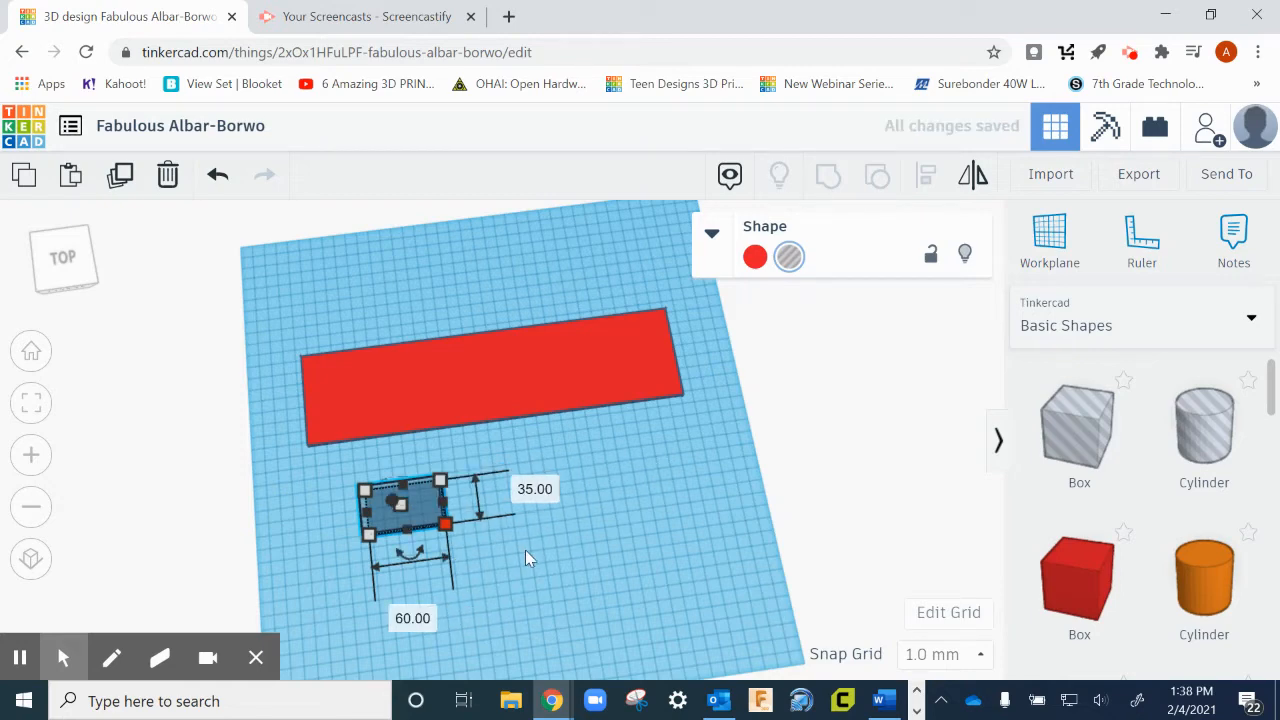
# Align the hole box with the red plate, centred across the plate's width and flush with its left end
pyautogui.click(604, 581)
pyautogui.moveTo(604, 581); pyautogui.dragTo(575, 550, button='right')
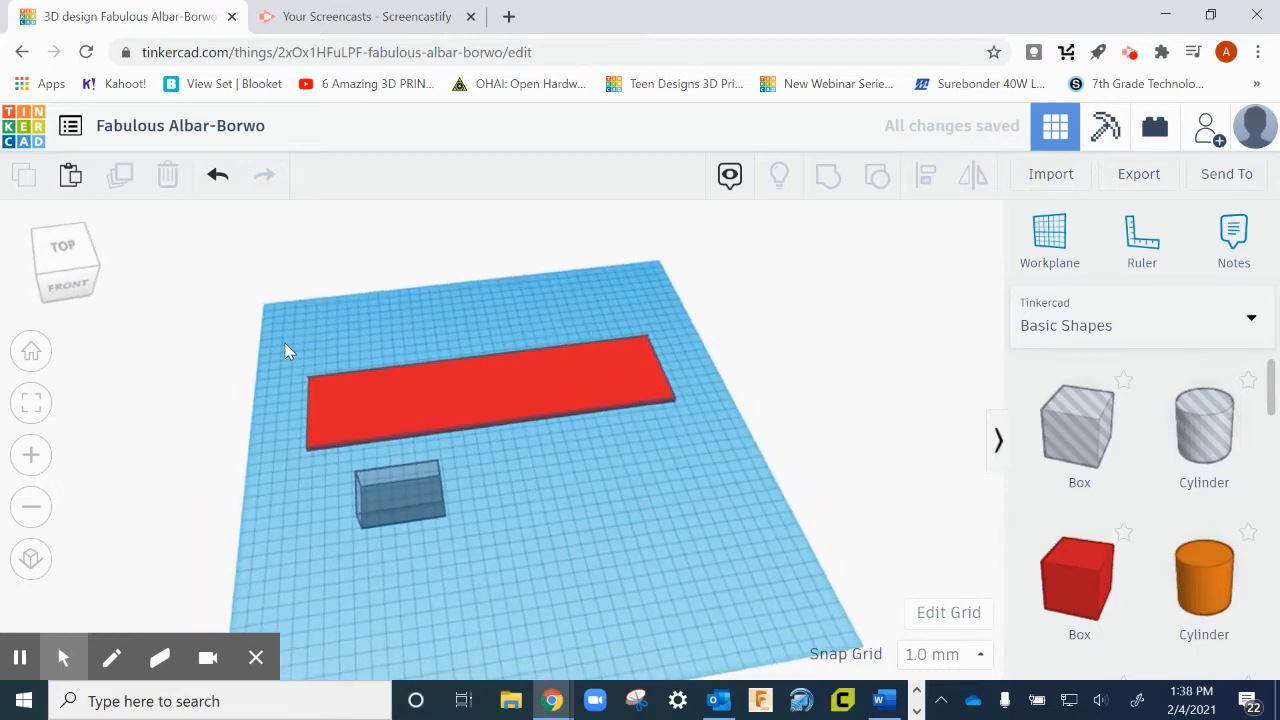
pyautogui.moveTo(285, 345); pyautogui.dragTo(762, 562)
pyautogui.click(652, 582)
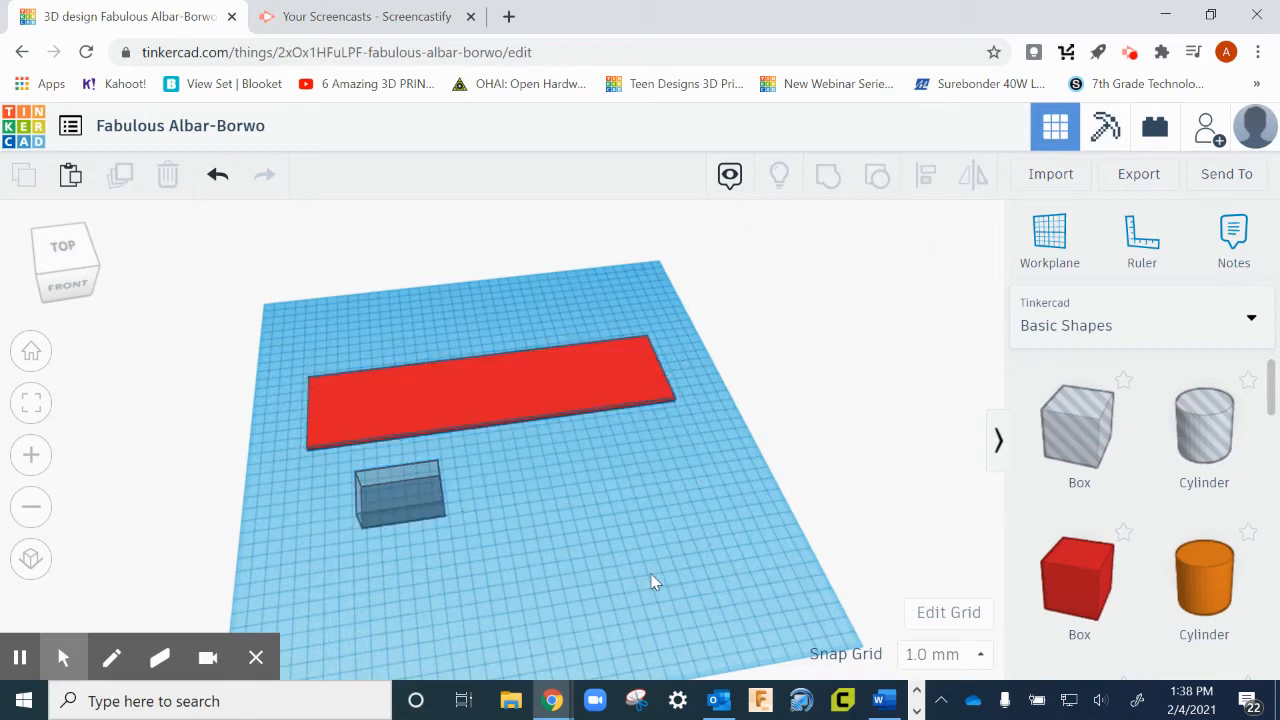
pyautogui.hotkey('ctrl', 'a')
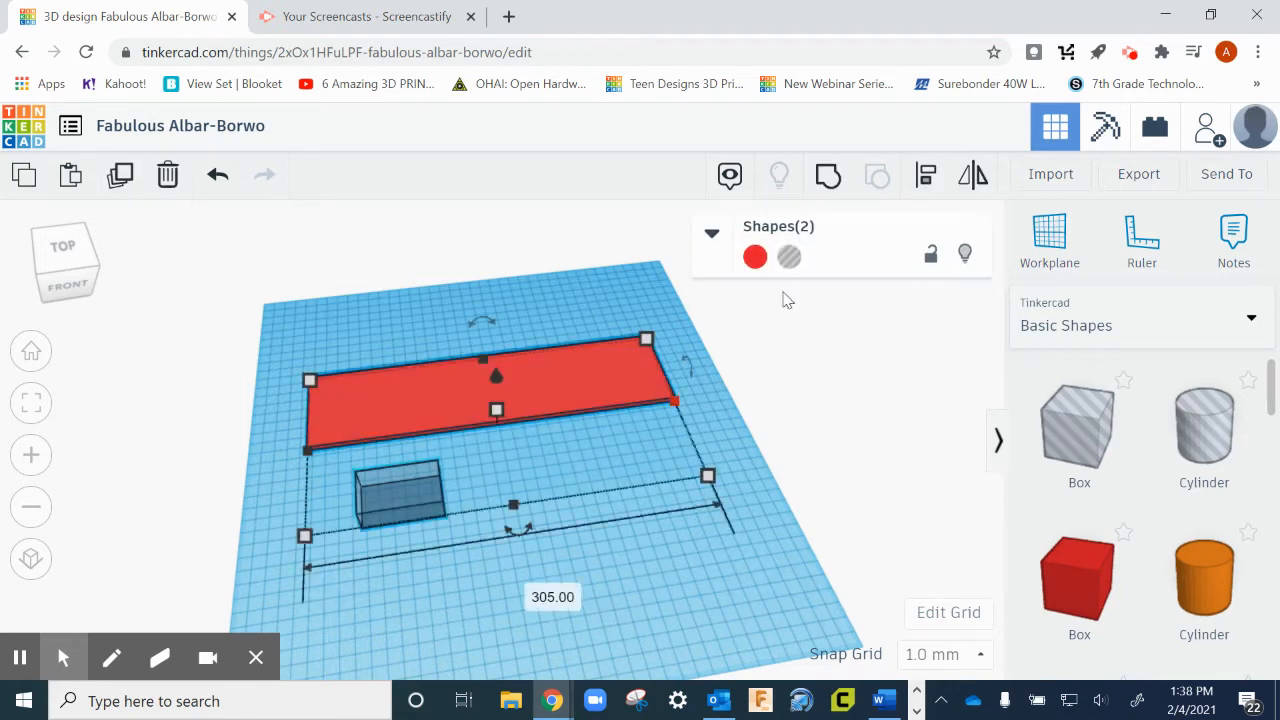
pyautogui.click(926, 186)
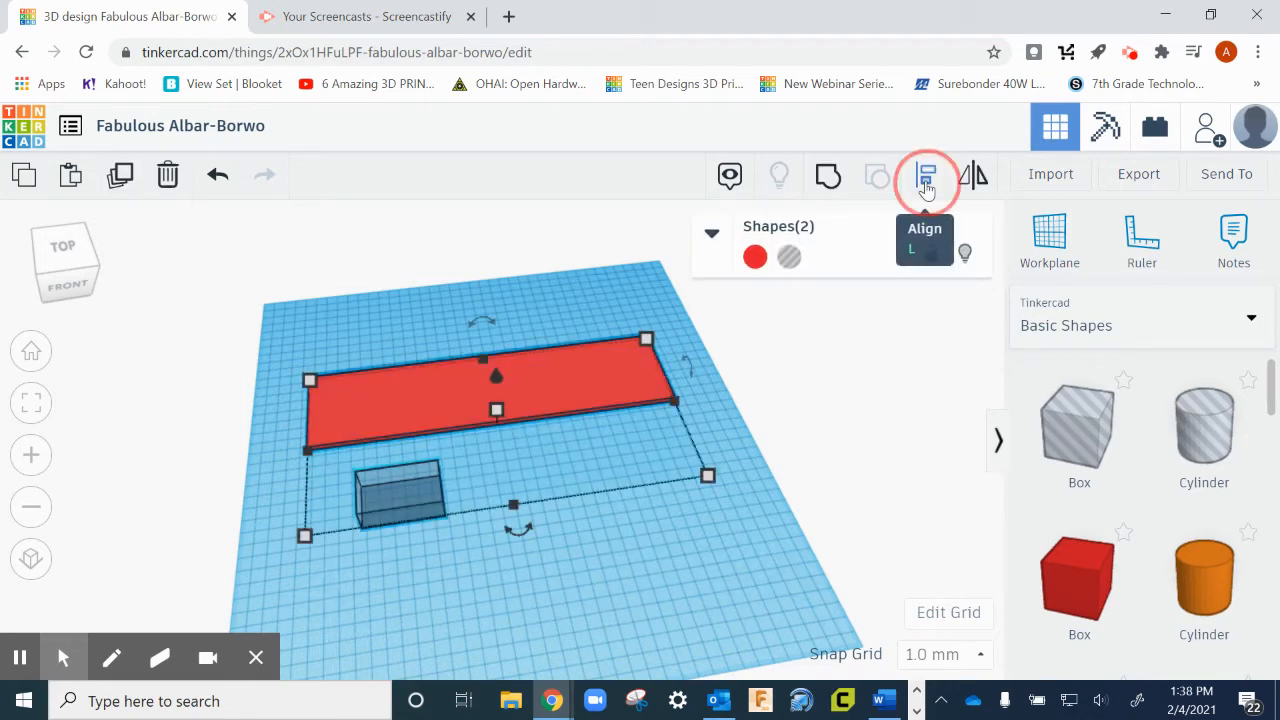
pyautogui.click(279, 454)
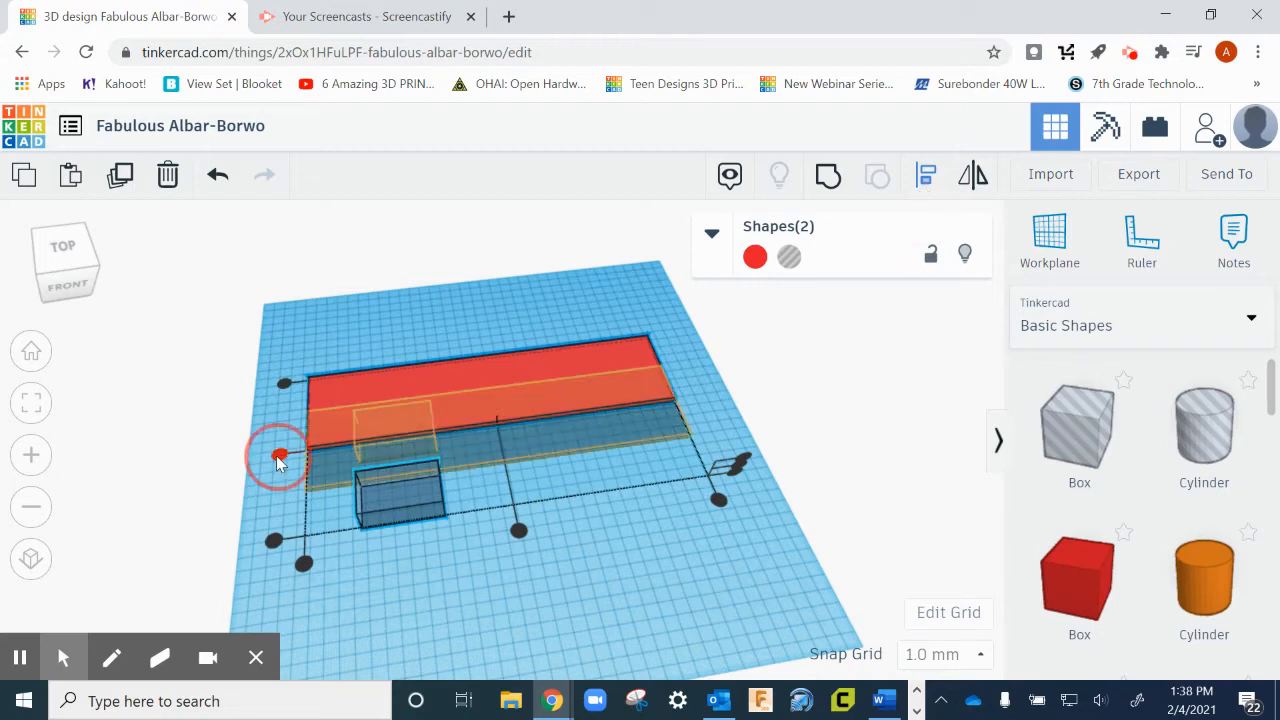
pyautogui.click(306, 517)
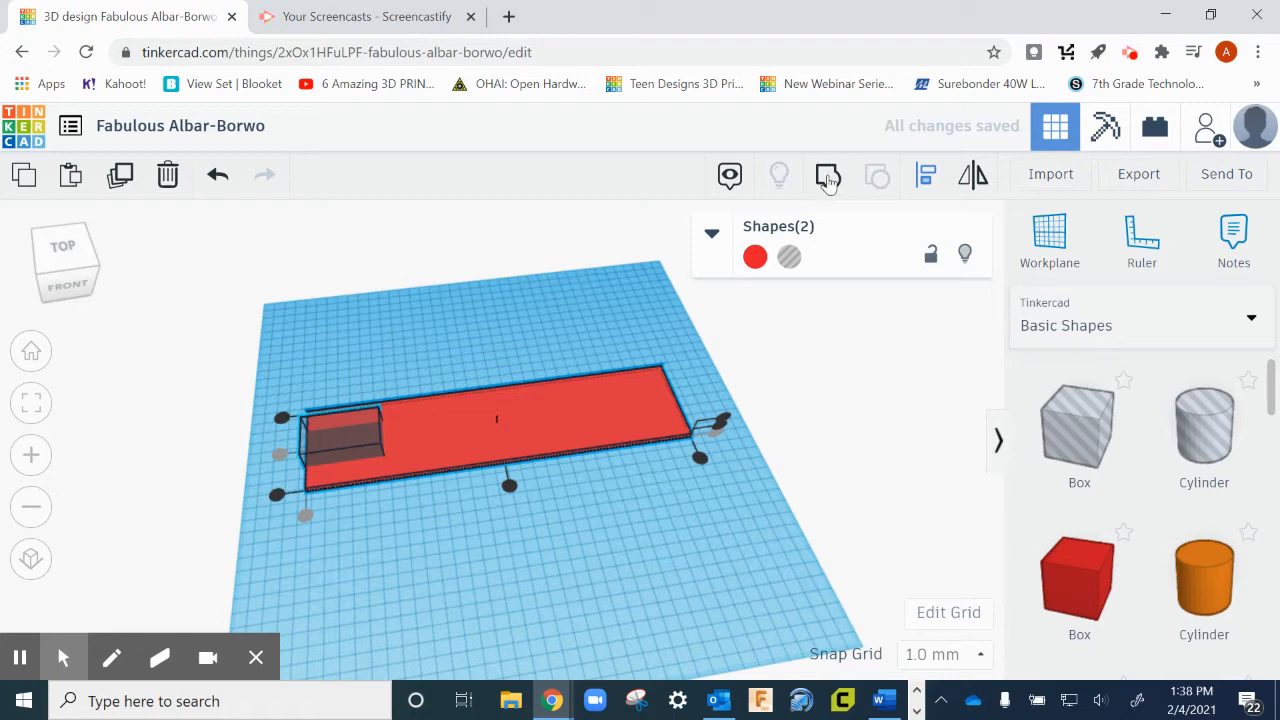
# Group the plate with the hole box to cut the end notch, and colour the result light blue
pyautogui.click(828, 175)
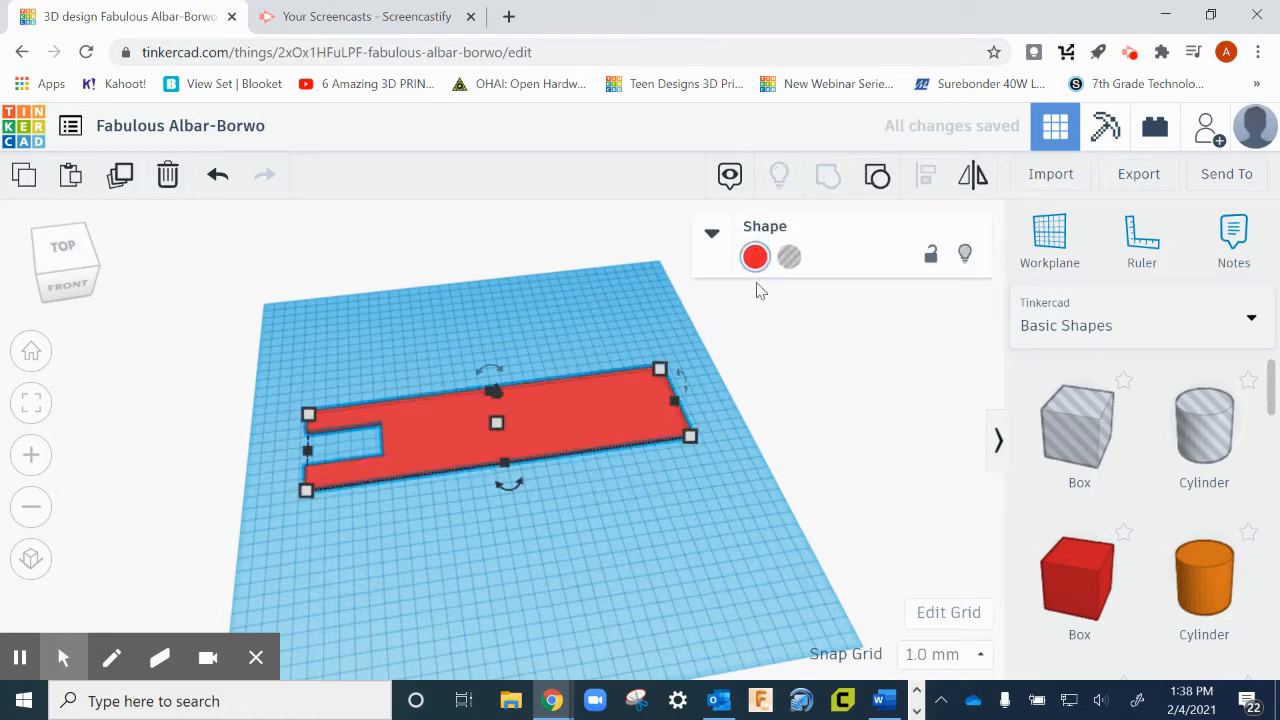
pyautogui.click(756, 258)
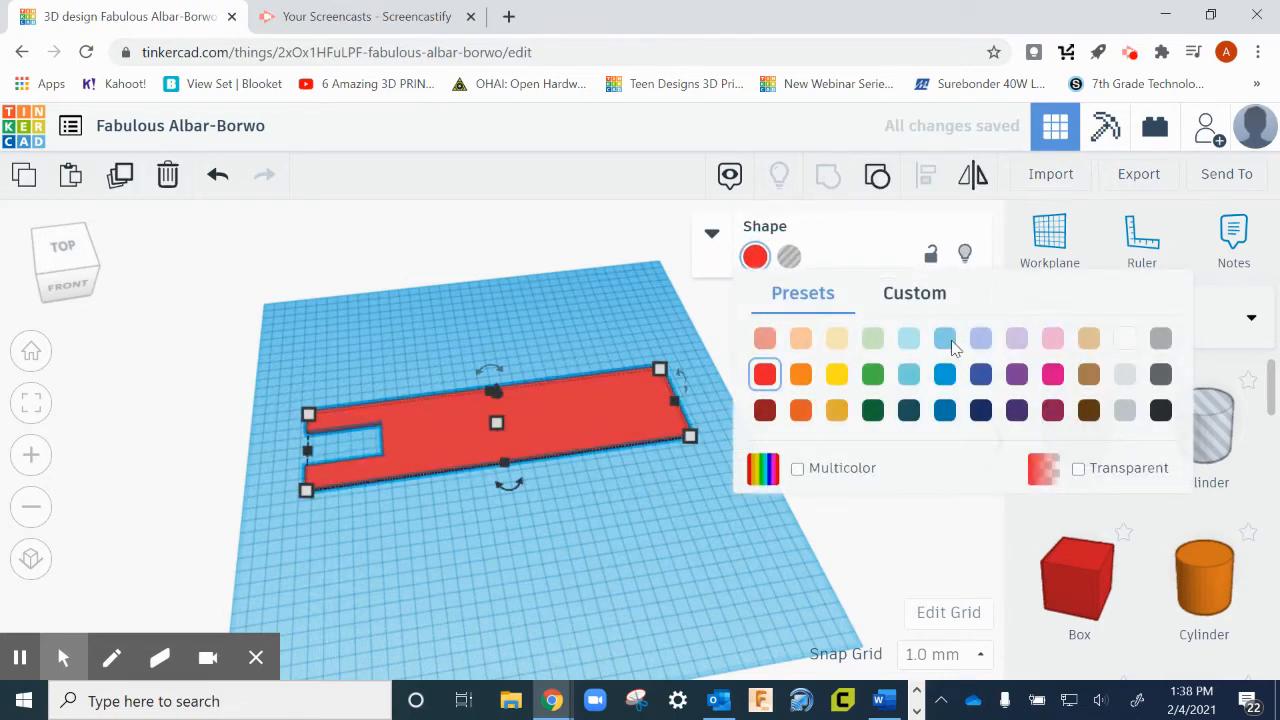
pyautogui.click(948, 341)
pyautogui.click(651, 520)
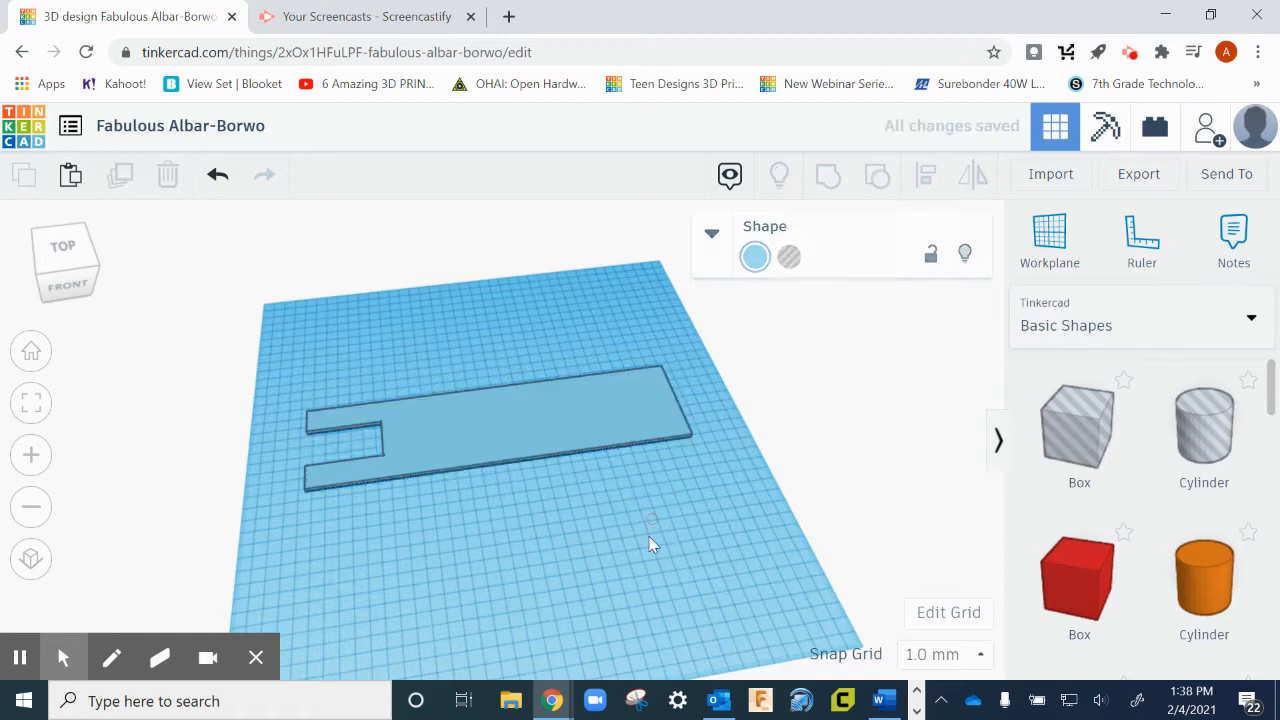
# Place a second solid red box in front of the notched plate and set its length to 305 mm
pyautogui.moveTo(651, 545); pyautogui.dragTo(623, 535, button='right')
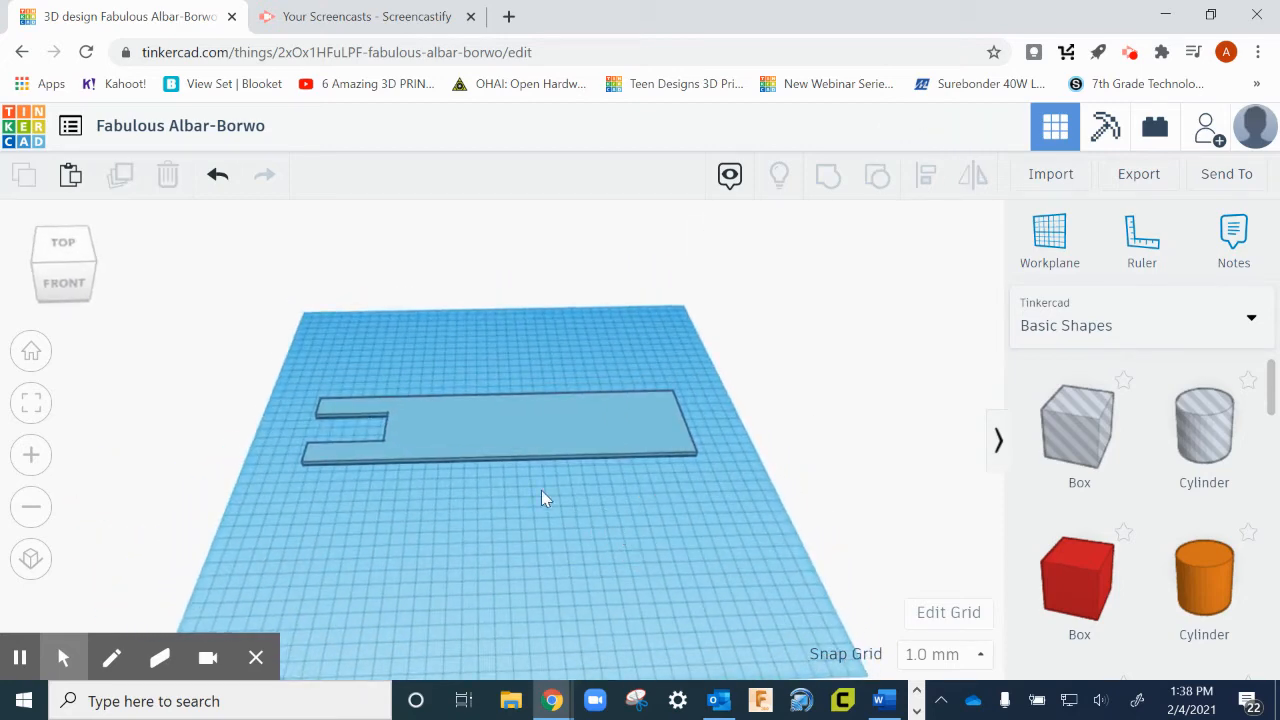
pyautogui.moveTo(1077, 575); pyautogui.dragTo(722, 545)
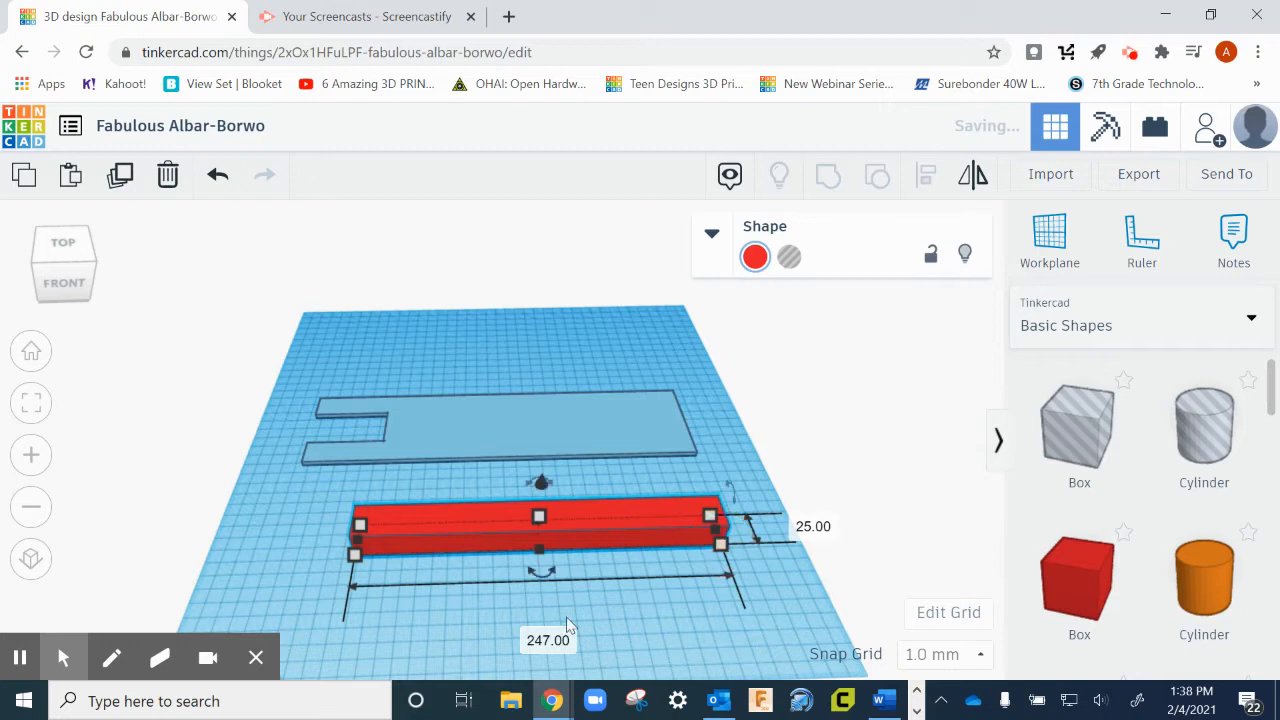
pyautogui.click(551, 638)
pyautogui.write('305')
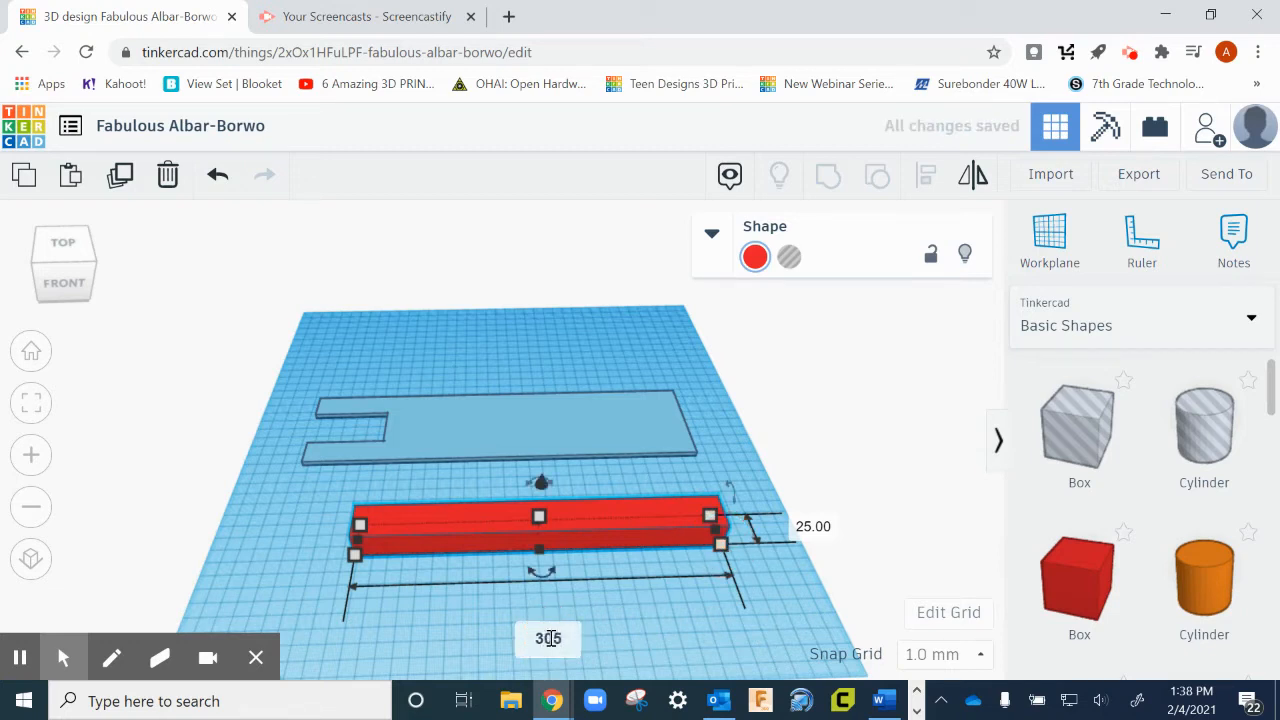
pyautogui.press('Return')
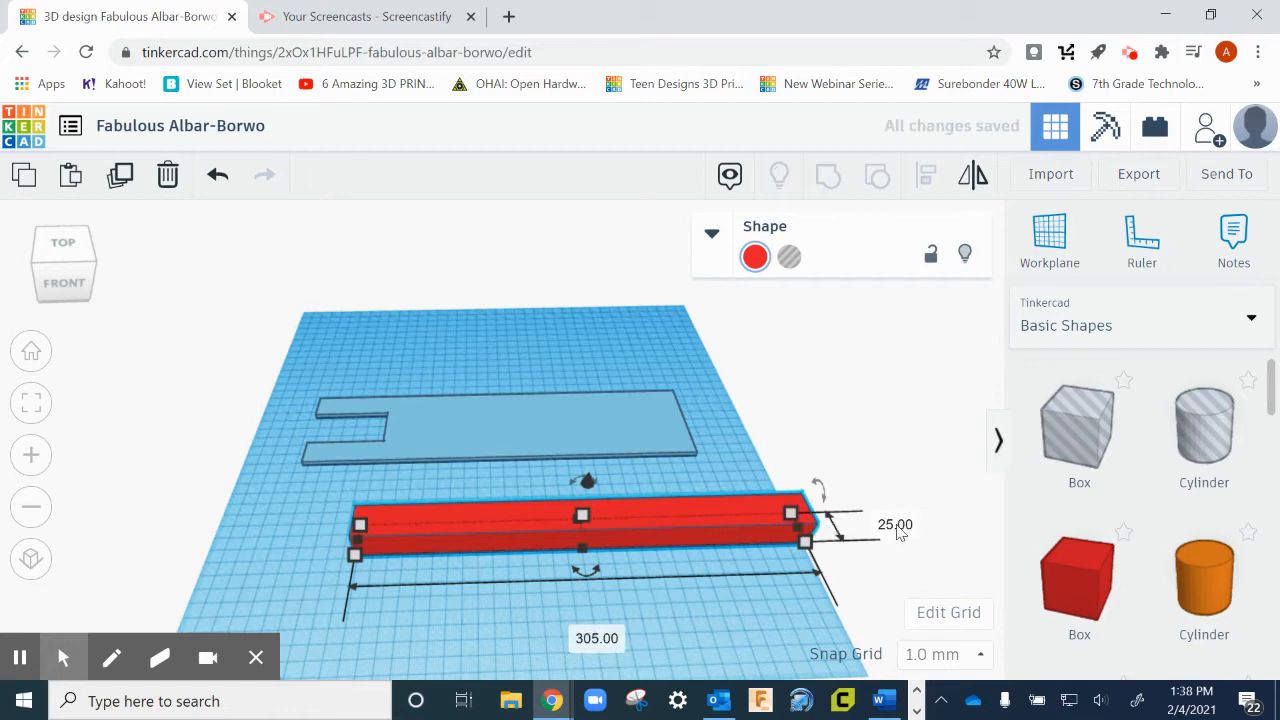
# Set the 305 mm red box to 3 mm wide and 13 mm high to form a thin upright strip
pyautogui.click(895, 524)
pyautogui.press('BackSpace')
pyautogui.write('3')
pyautogui.press('Return')
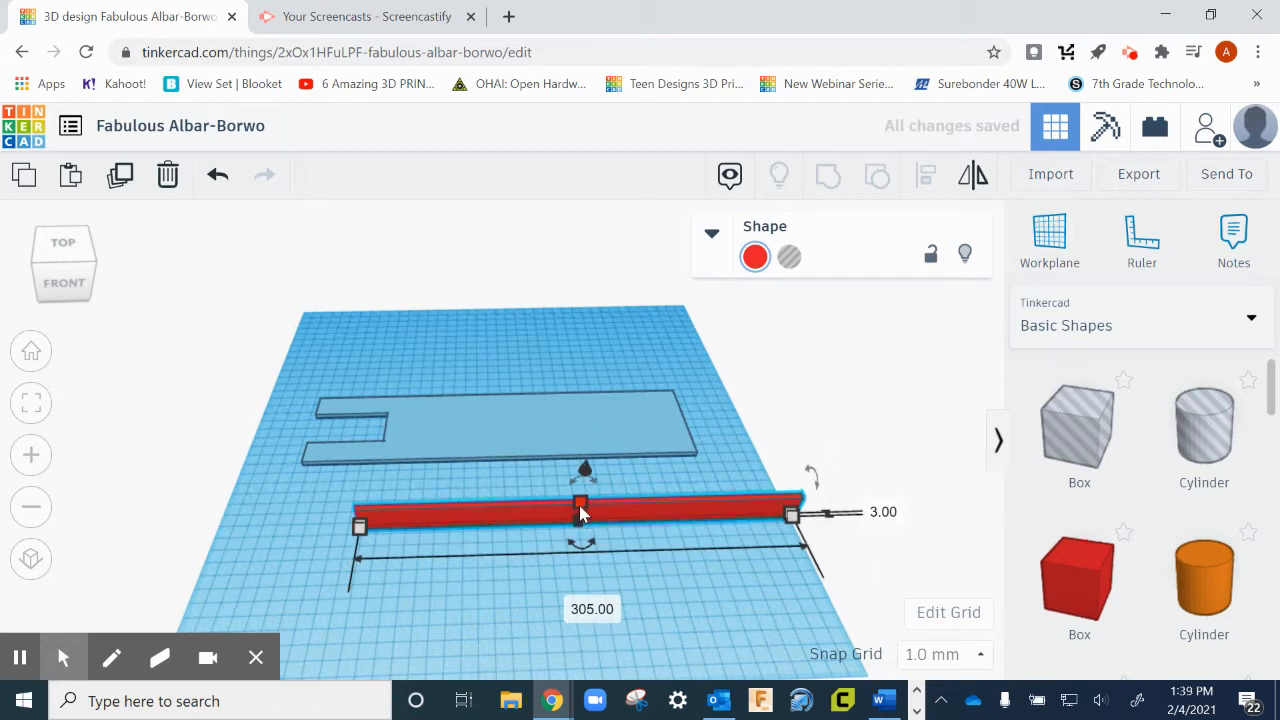
pyautogui.moveTo(580, 510); pyautogui.dragTo(581, 490)
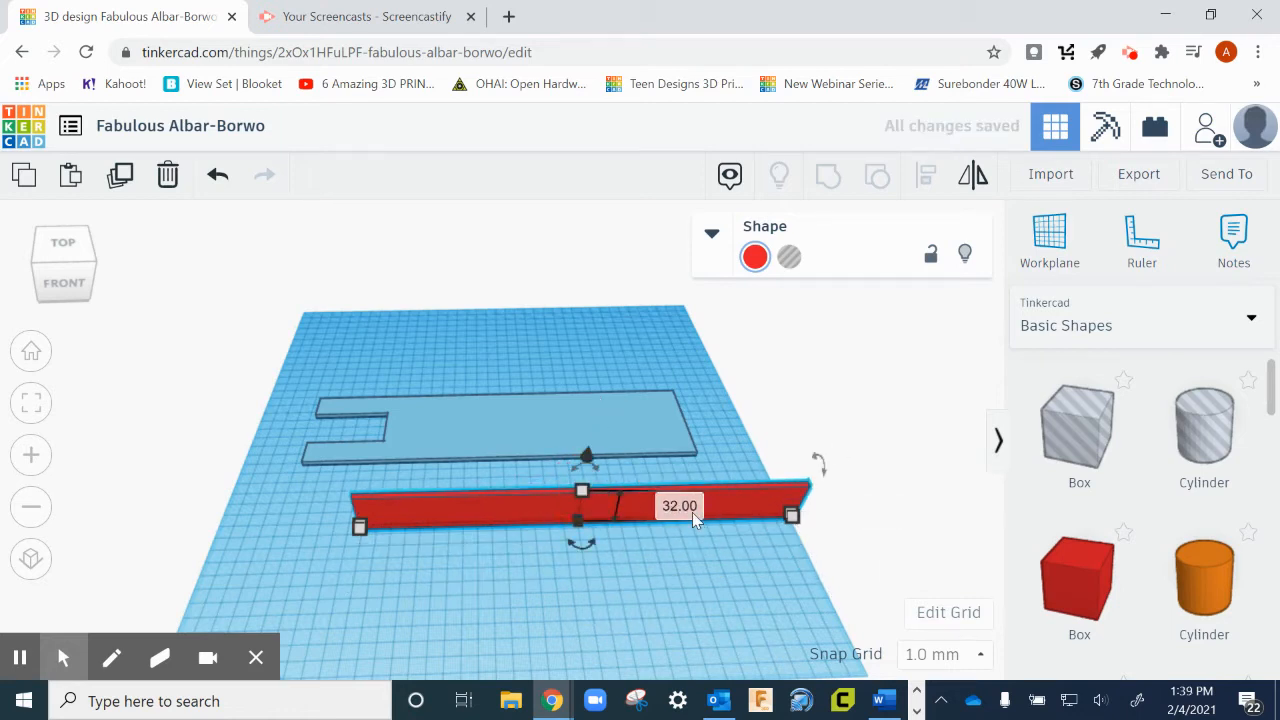
pyautogui.write('13')
pyautogui.press('Return')
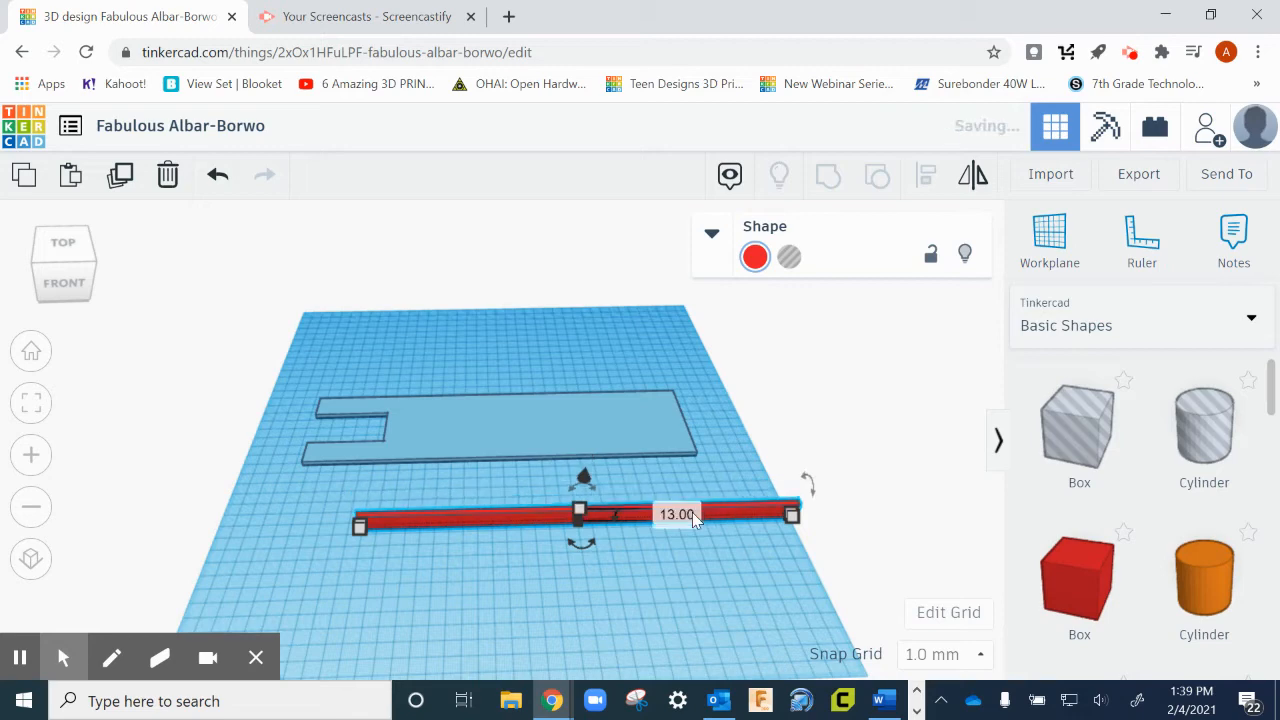
pyautogui.click(443, 564)
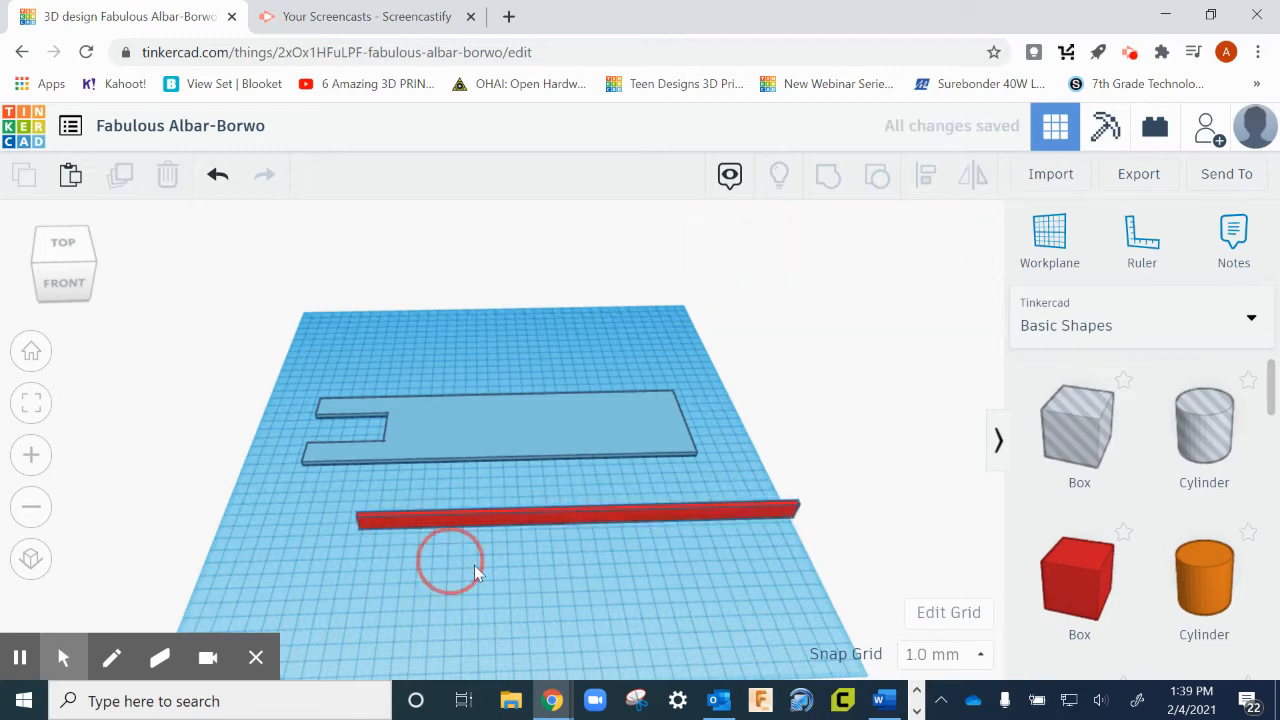
# Duplicate the red strip and move the copy forward, parallel to the original with a gap between them
pyautogui.moveTo(449, 557); pyautogui.dragTo(490, 536, button='right')
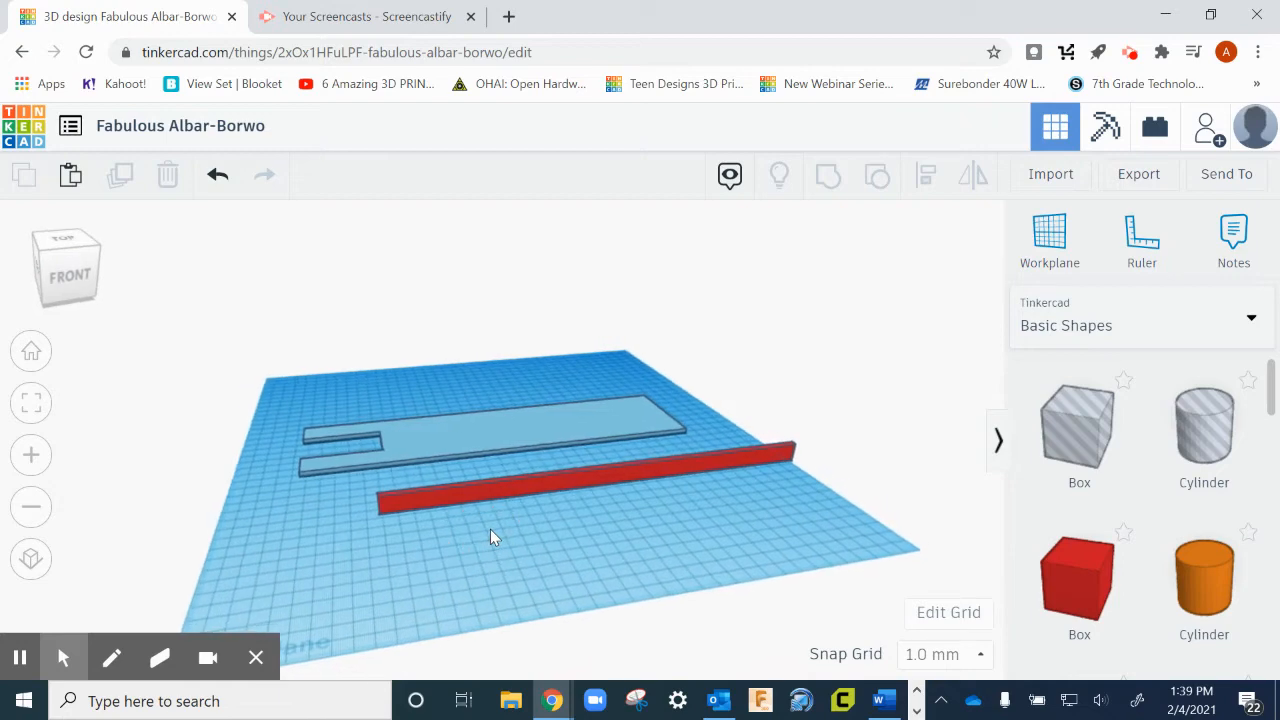
pyautogui.scroll(3, 494, 501)
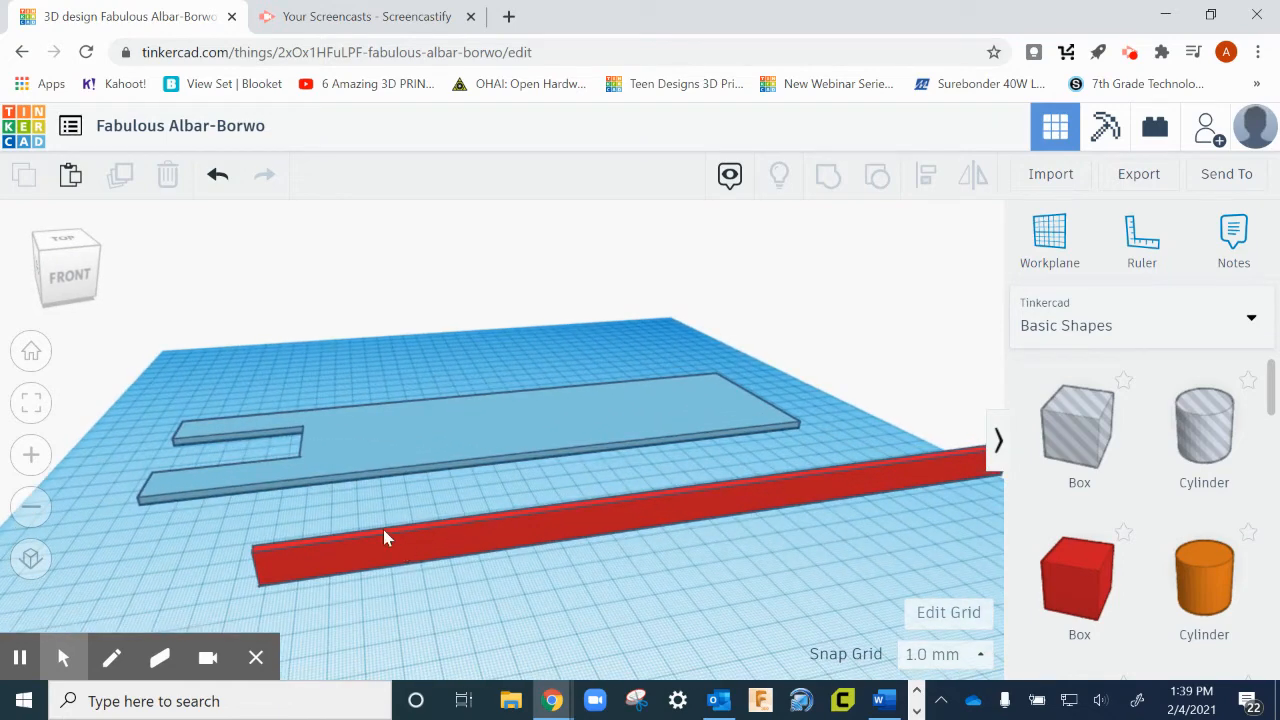
pyautogui.scroll(-5, 458, 553)
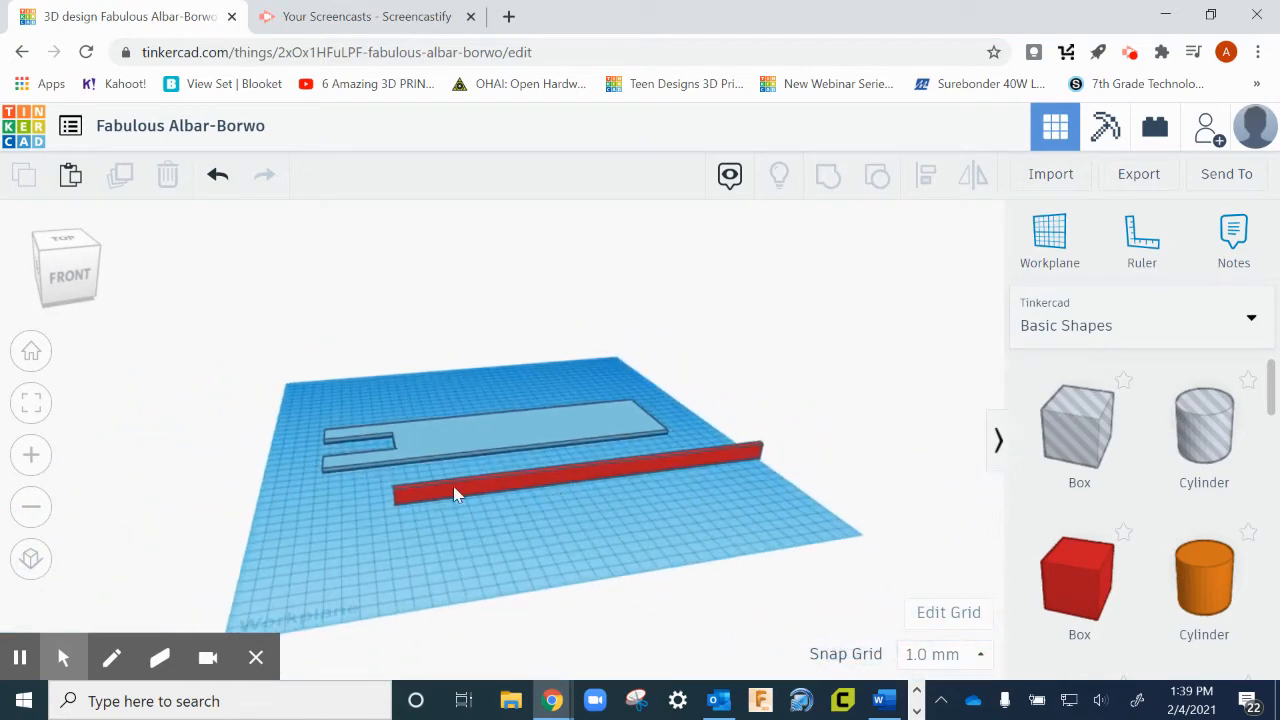
pyautogui.click(449, 520)
pyautogui.moveTo(494, 519); pyautogui.dragTo(548, 530, button='right')
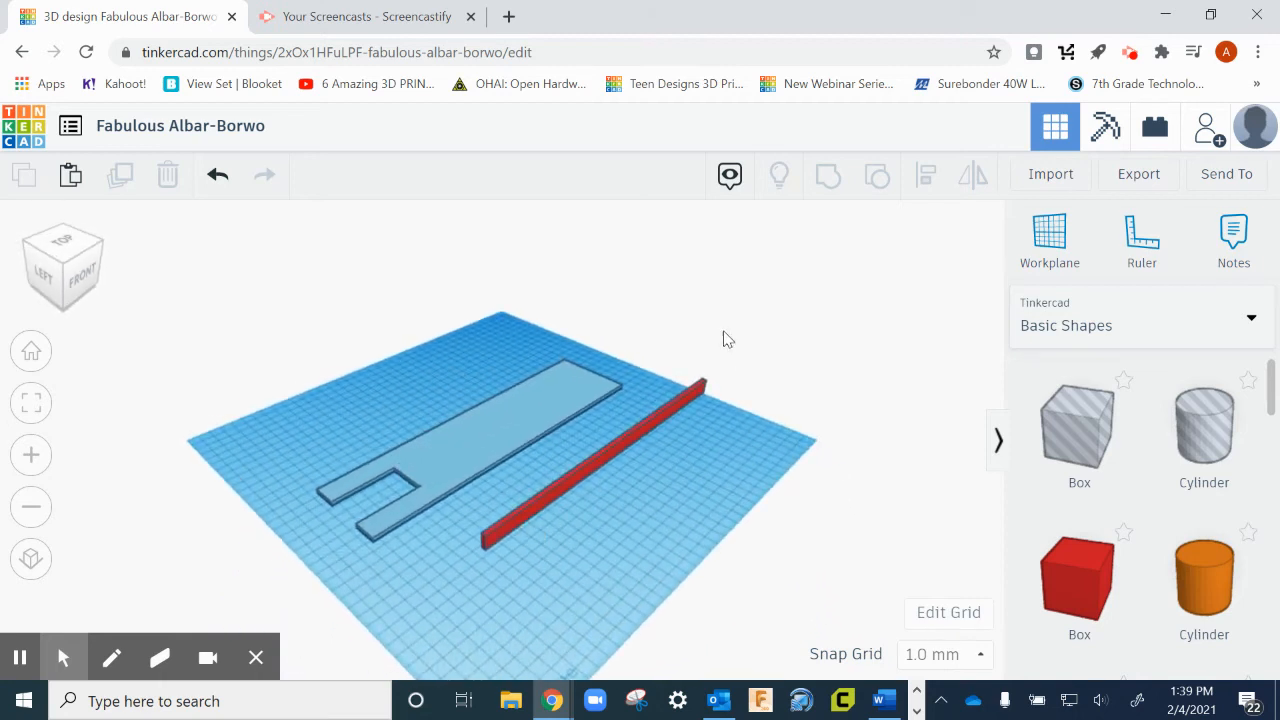
pyautogui.click(595, 467)
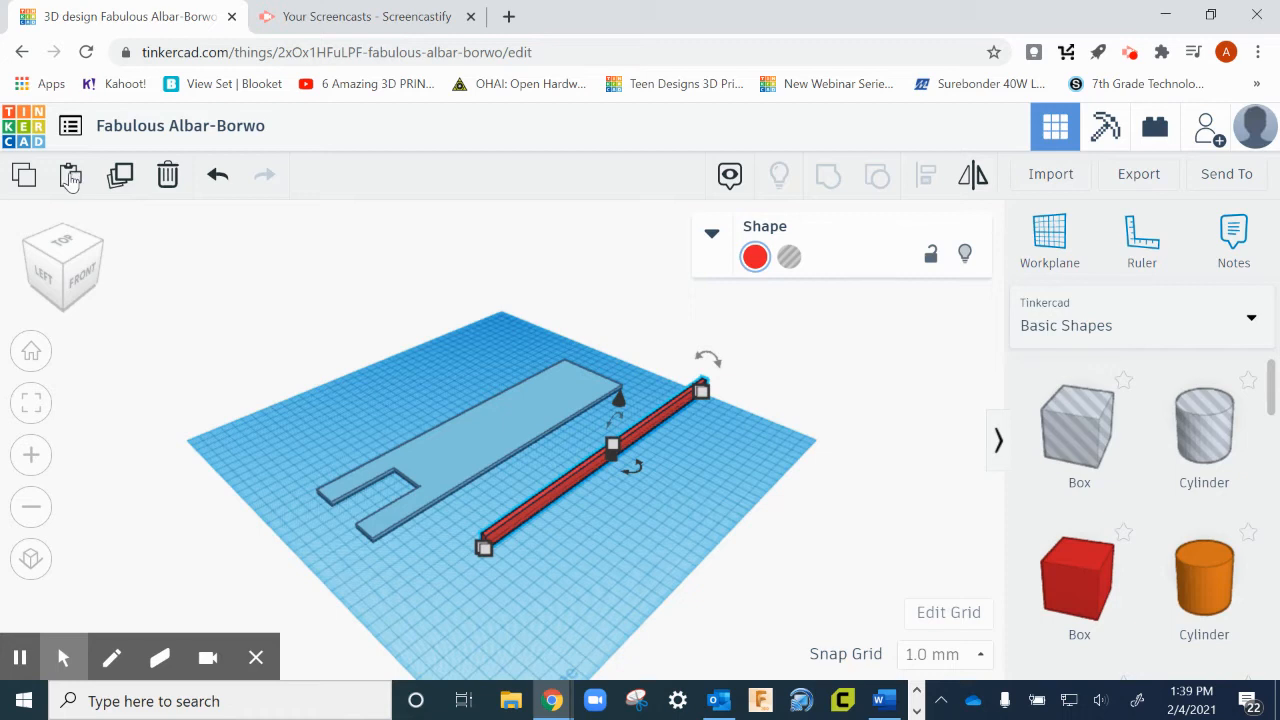
pyautogui.click(120, 175)
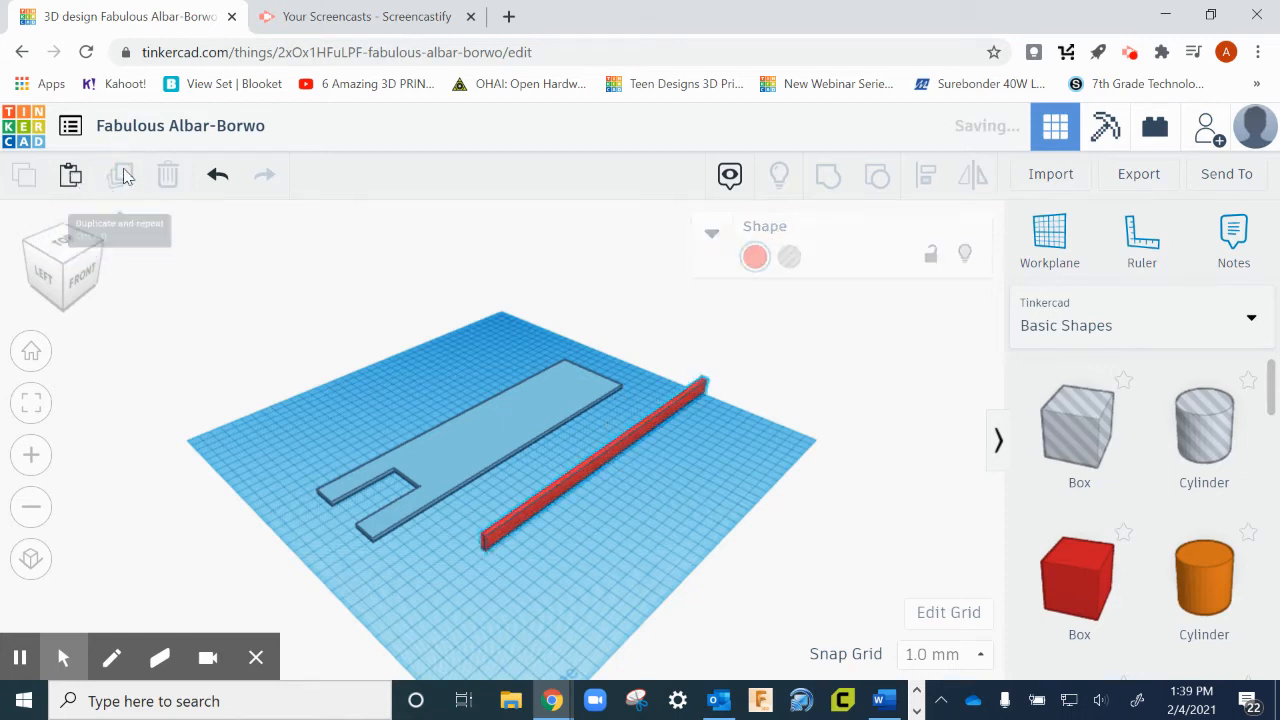
pyautogui.press('Down')
pyautogui.press('Down')
pyautogui.press('Down')
pyautogui.press('Down')
pyautogui.press('Down')
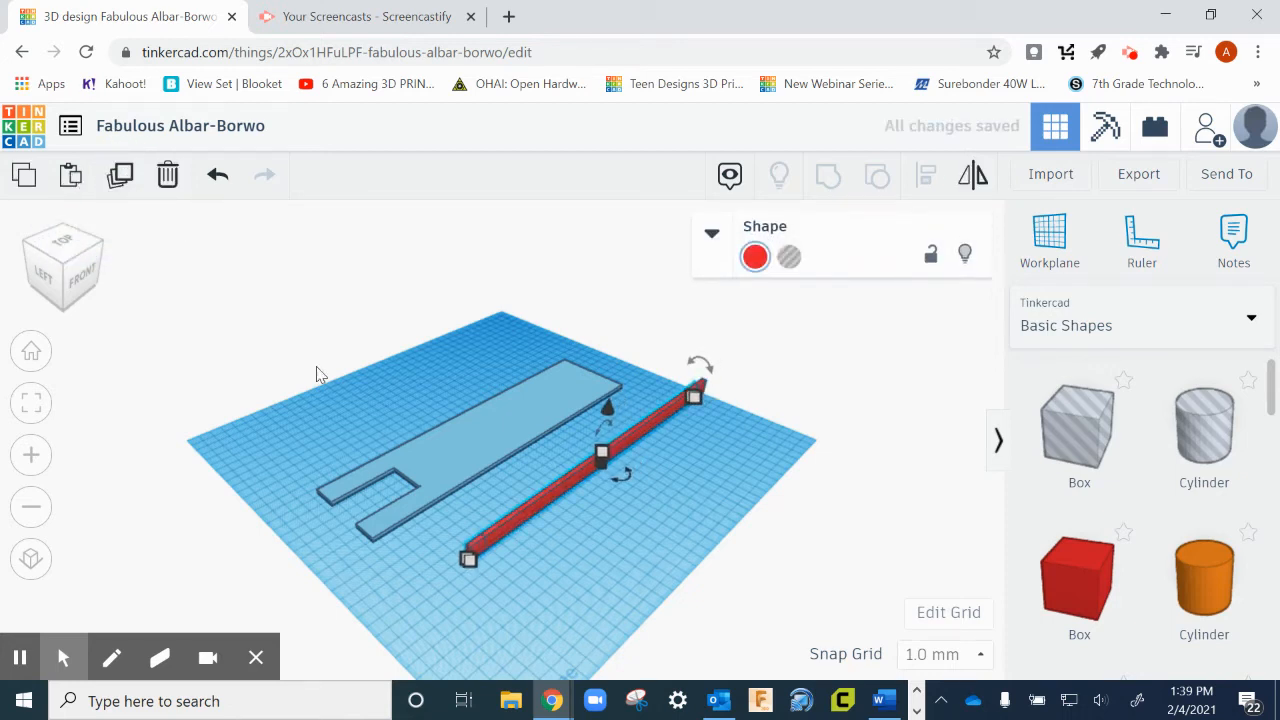
pyautogui.press('Down')
pyautogui.press('Down')
pyautogui.press('Down')
pyautogui.press('Down')
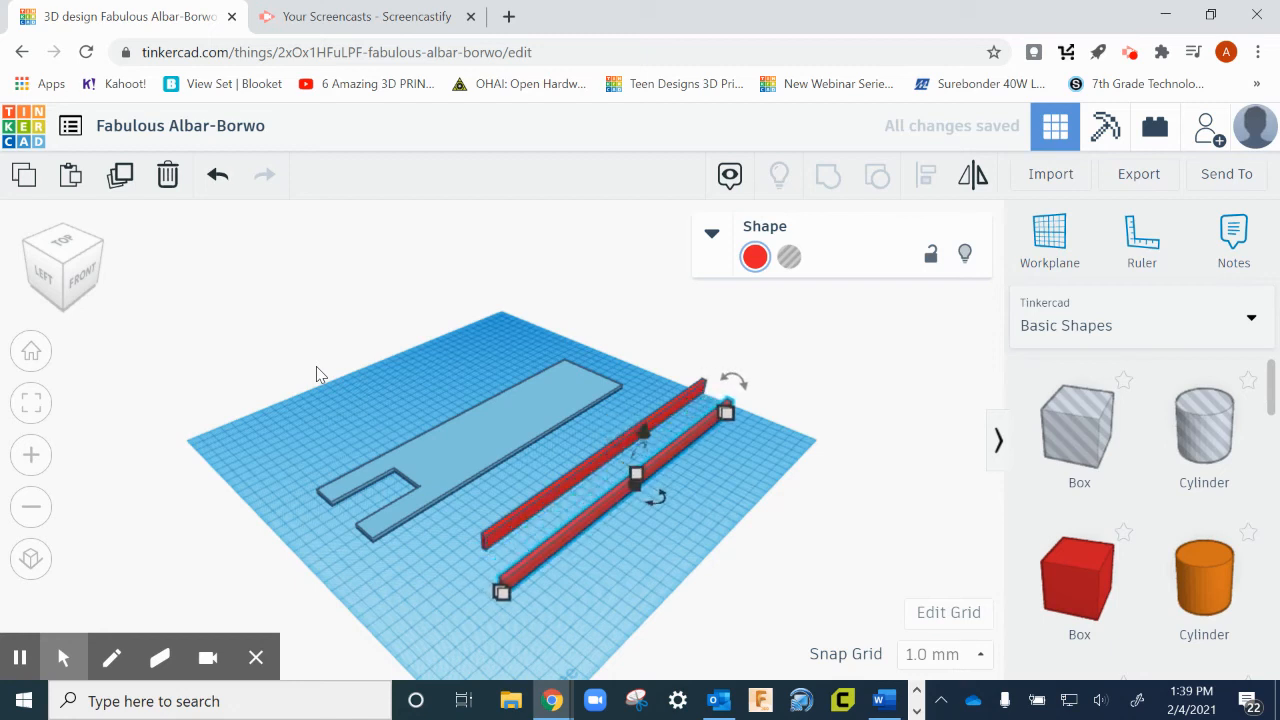
pyautogui.click(434, 543)
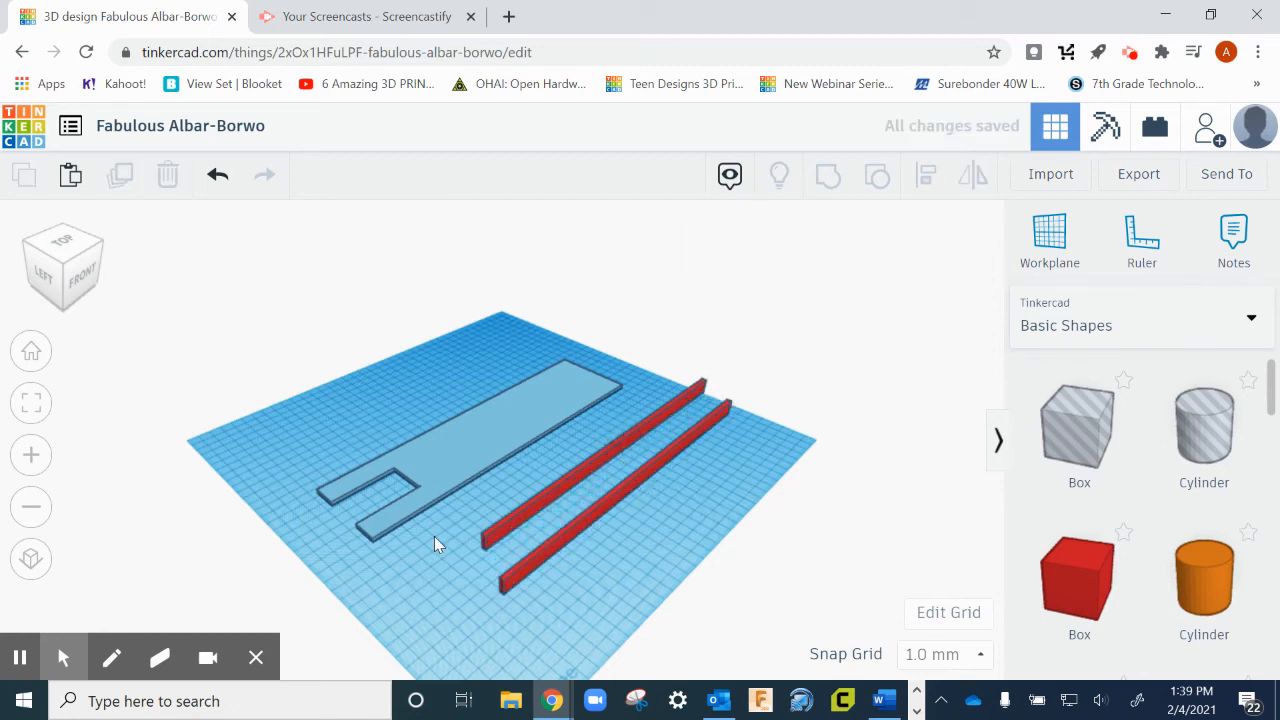
# Raise the notched light blue plate 13 mm above the workplane
pyautogui.click(460, 453)
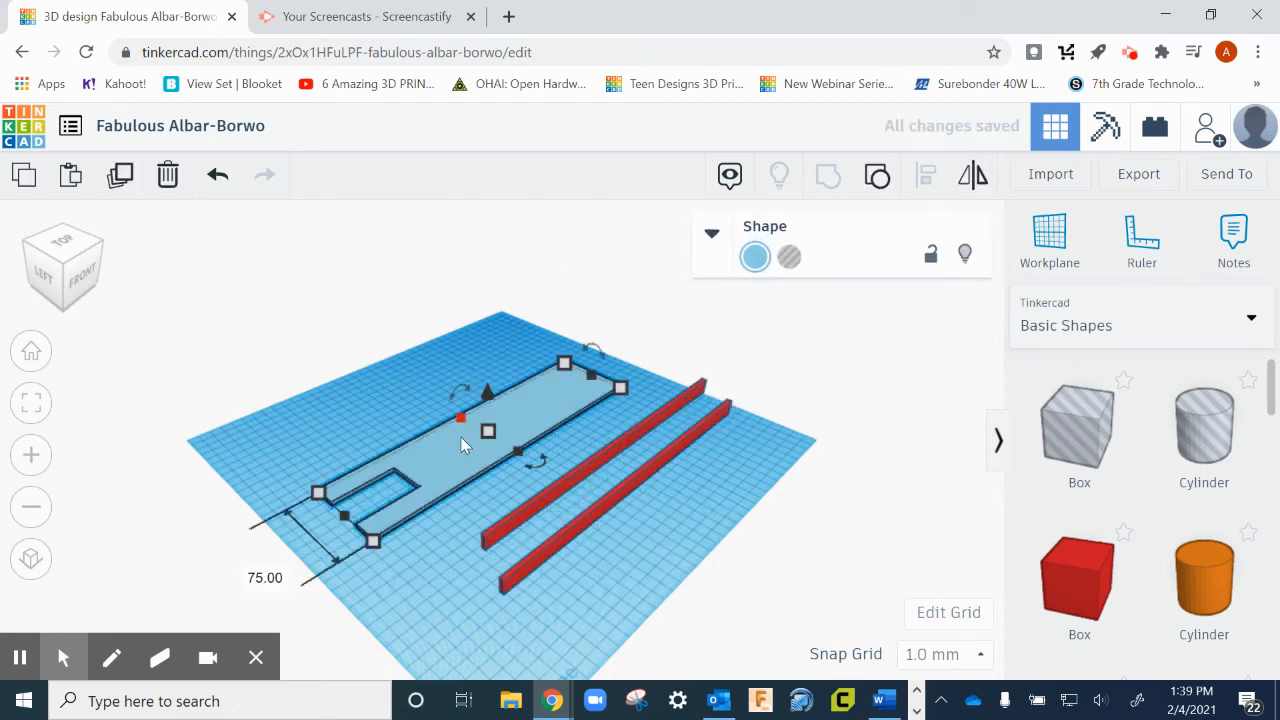
pyautogui.moveTo(603, 557); pyautogui.dragTo(598, 455, button='right')
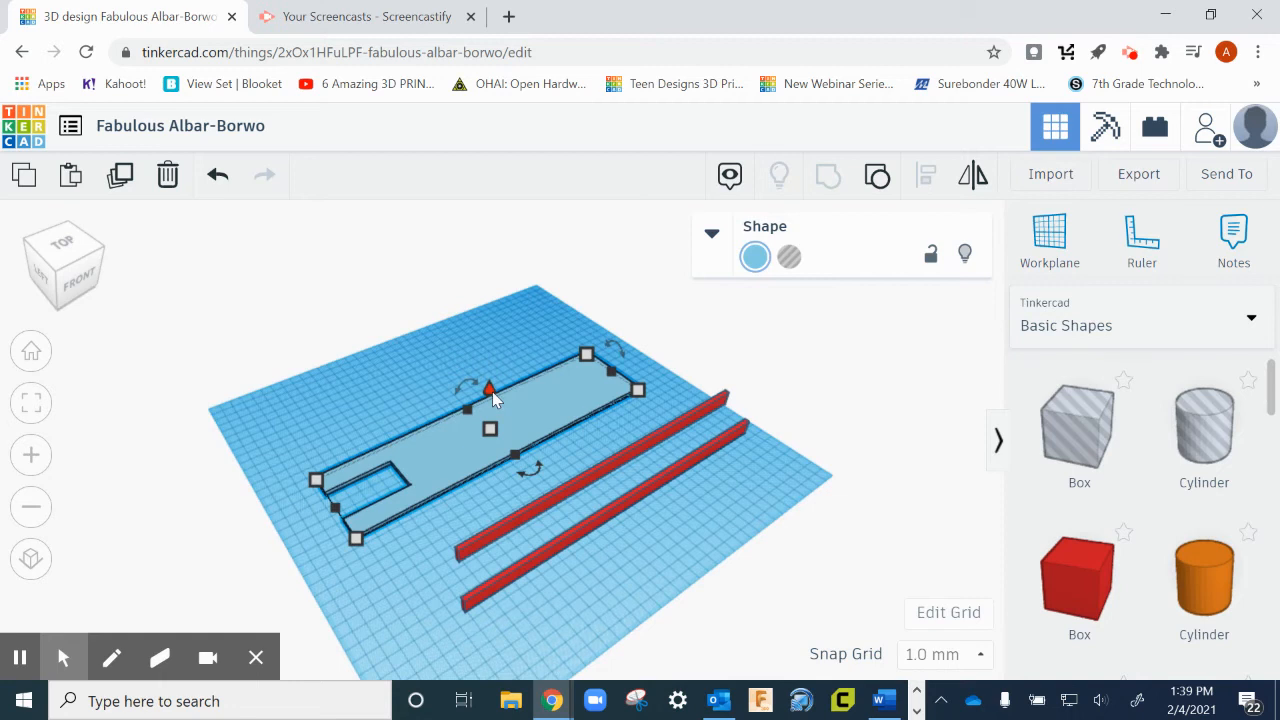
pyautogui.moveTo(492, 394); pyautogui.dragTo(490, 380)
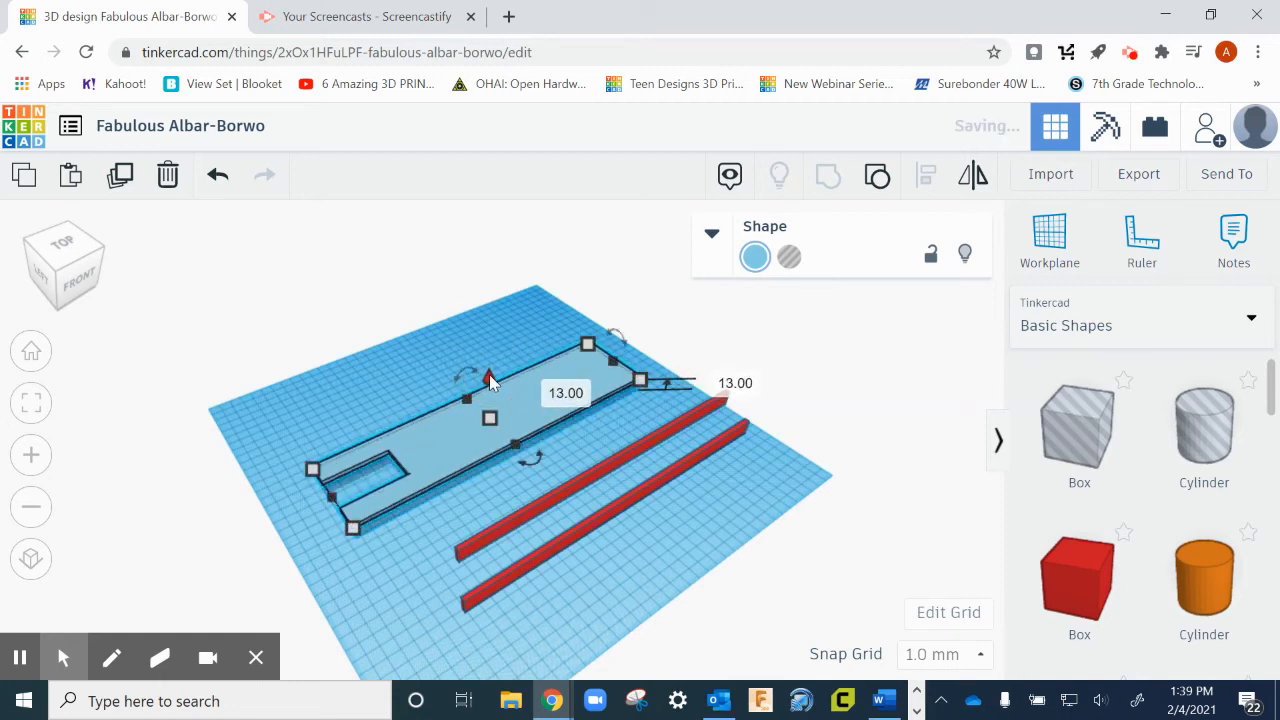
# Align the nearer red strip under the raised plate, flush with its back edge and notched end, and group the two
pyautogui.moveTo(636, 552); pyautogui.dragTo(519, 580, button='right')
pyautogui.click(335, 437)
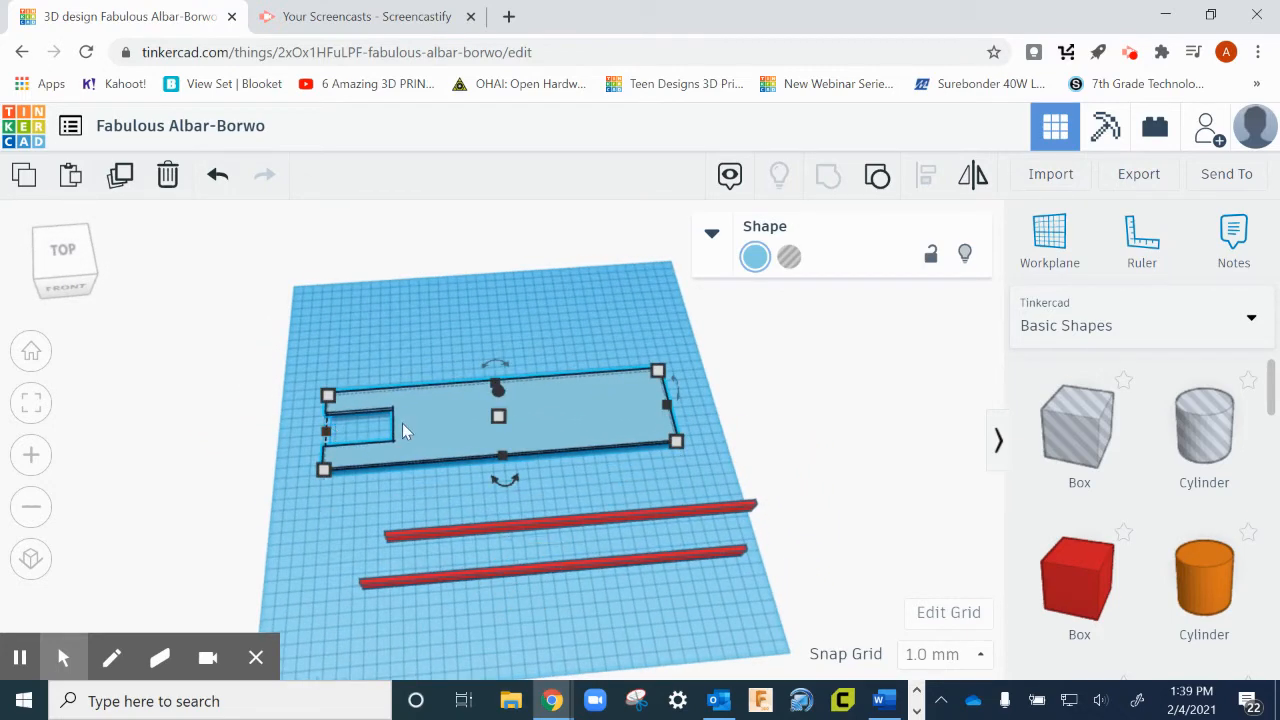
pyautogui.keyDown('shift'); pyautogui.click(477, 533); pyautogui.keyUp('shift')
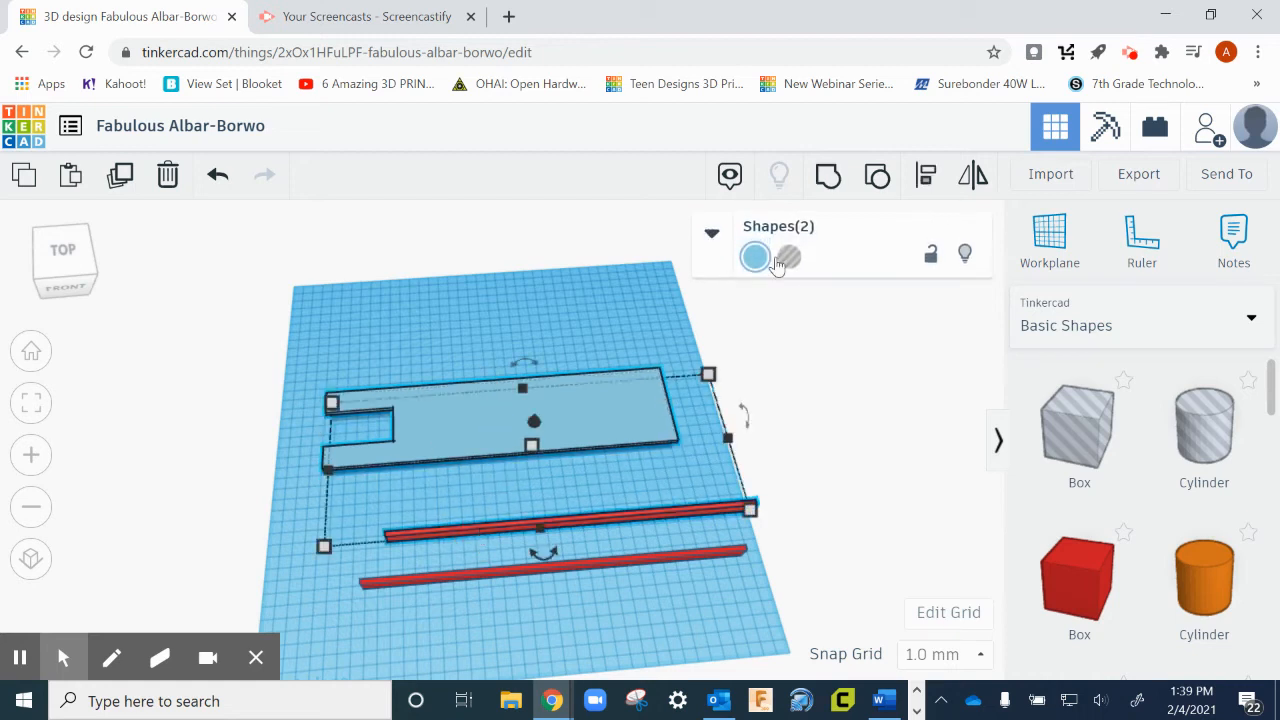
pyautogui.click(926, 176)
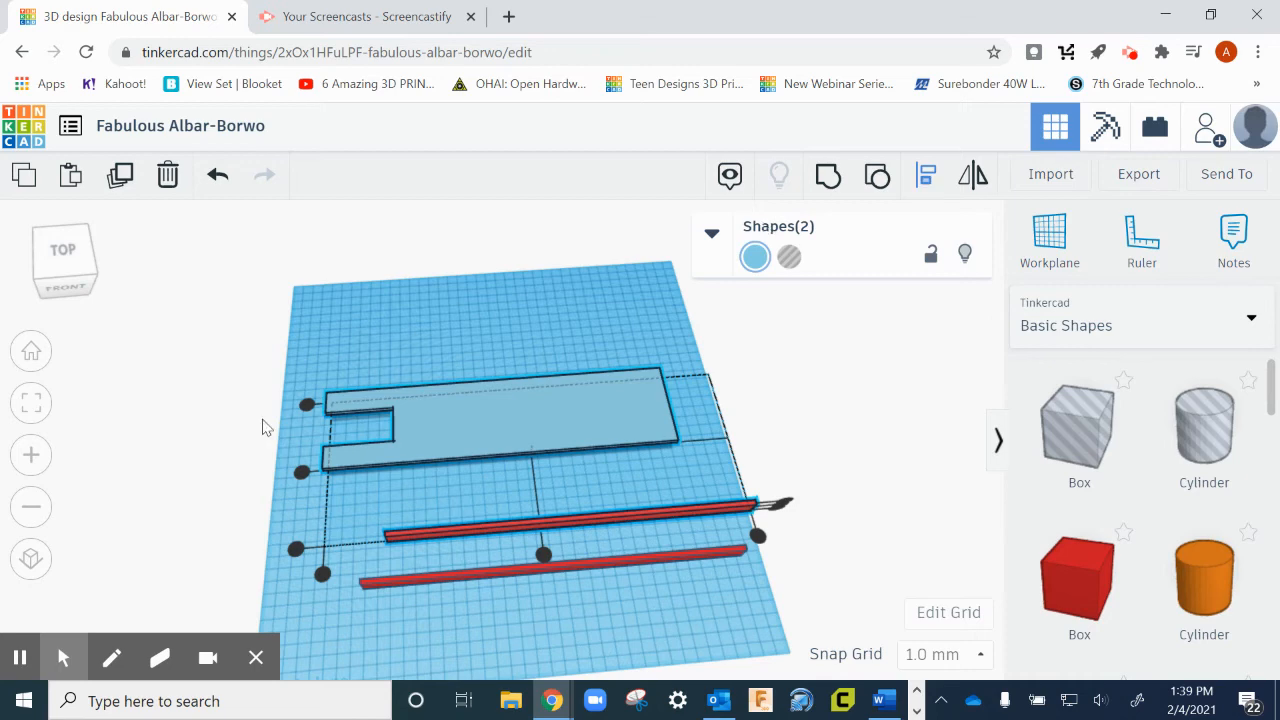
pyautogui.click(307, 404)
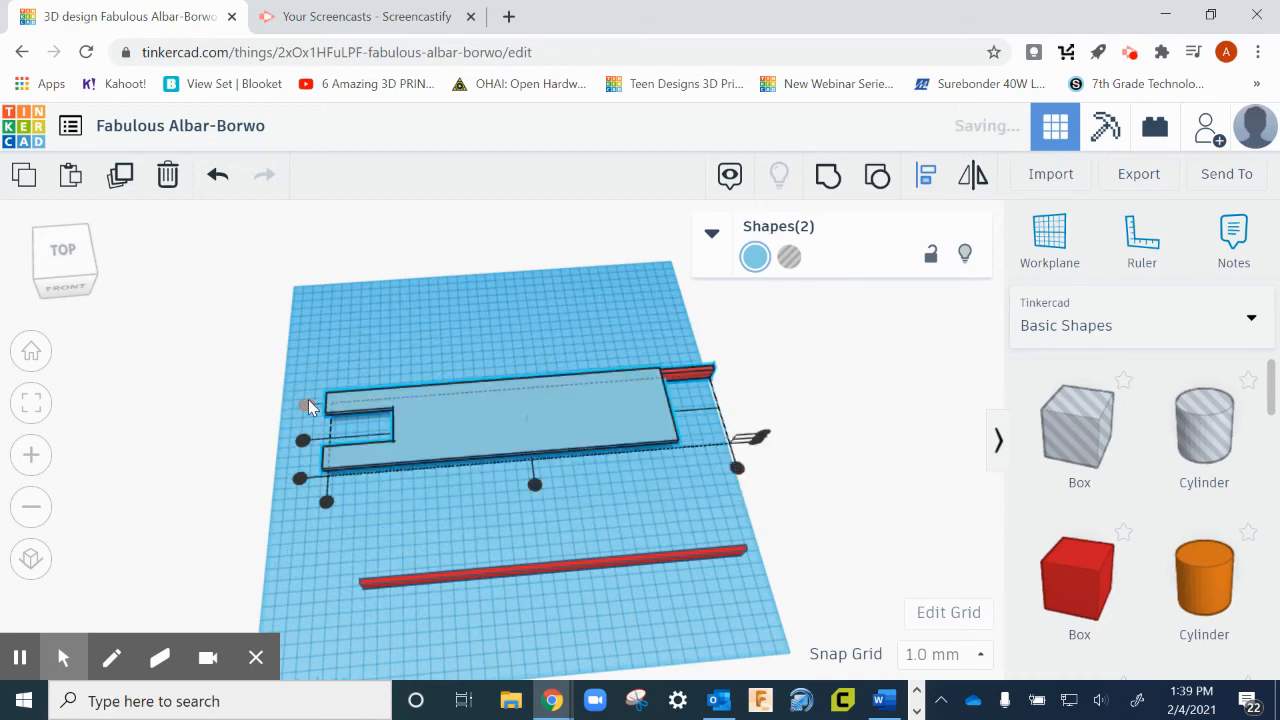
pyautogui.click(327, 502)
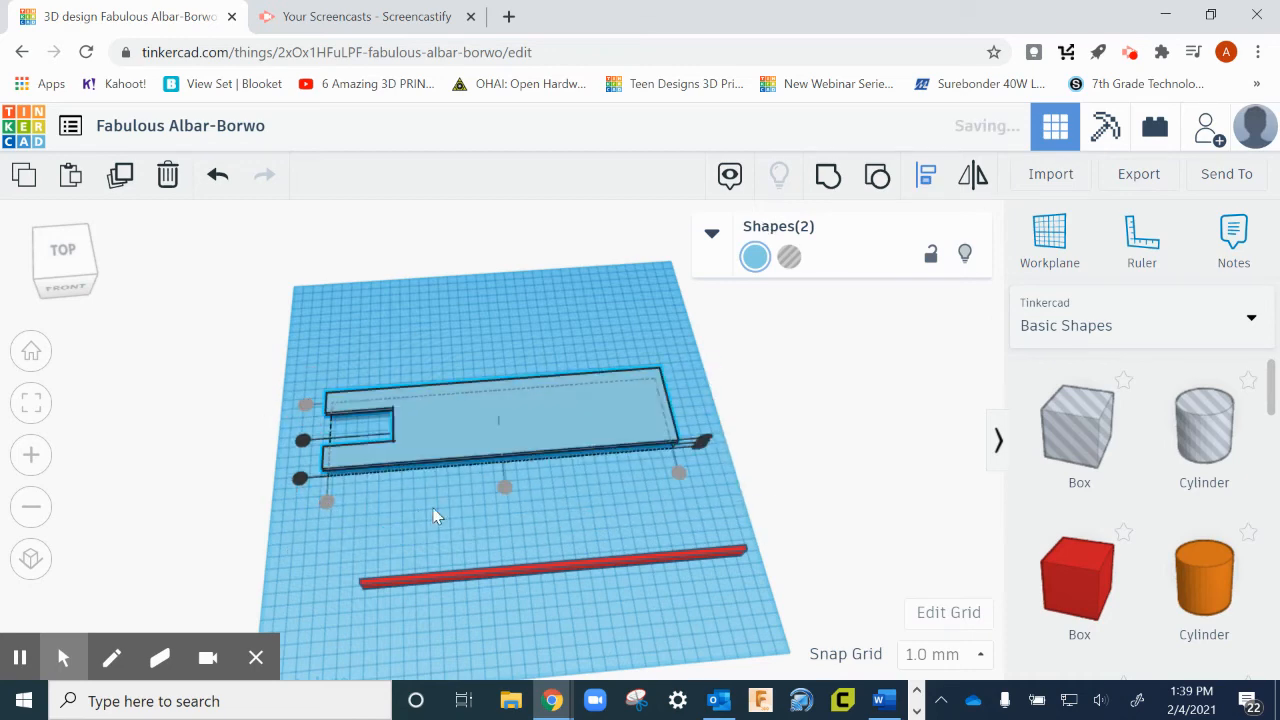
pyautogui.moveTo(435, 515); pyautogui.dragTo(556, 468, button='right')
pyautogui.click(827, 177)
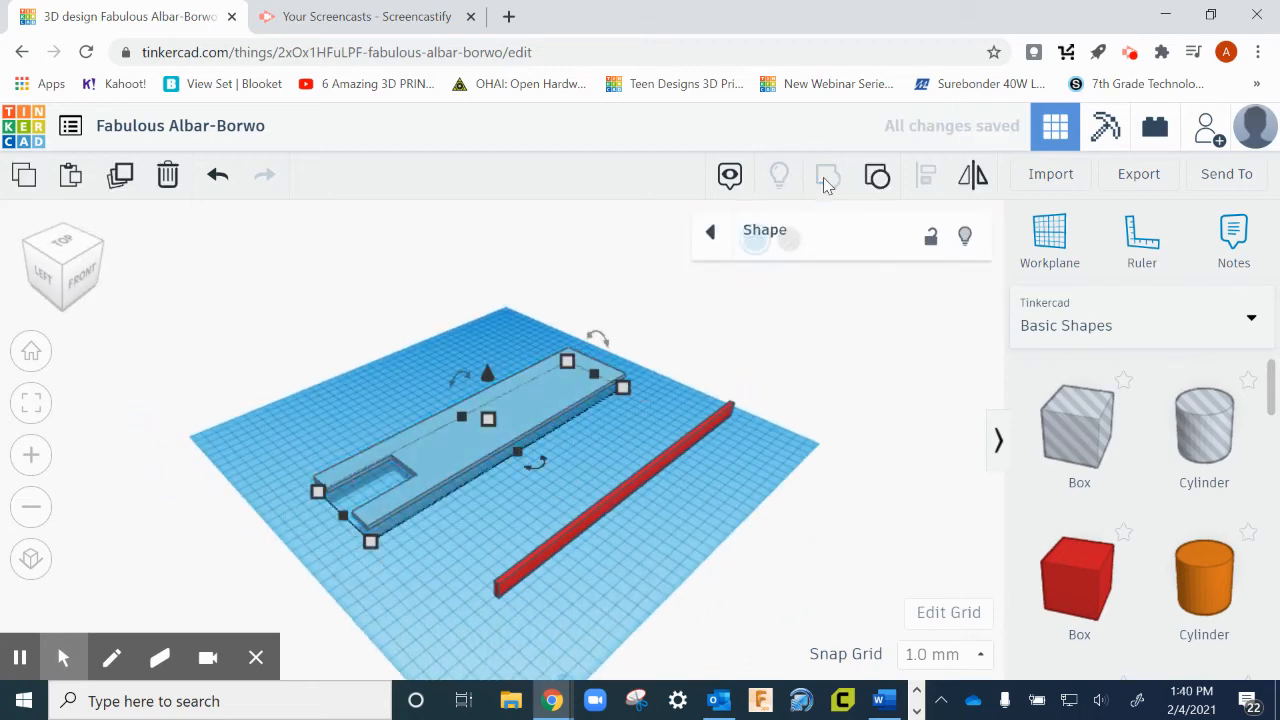
# Align the remaining red strip with the grouped plate, flush with its notched end and front long edge
pyautogui.click(536, 565)
pyautogui.keyDown('shift'); pyautogui.click(463, 444); pyautogui.keyUp('shift')
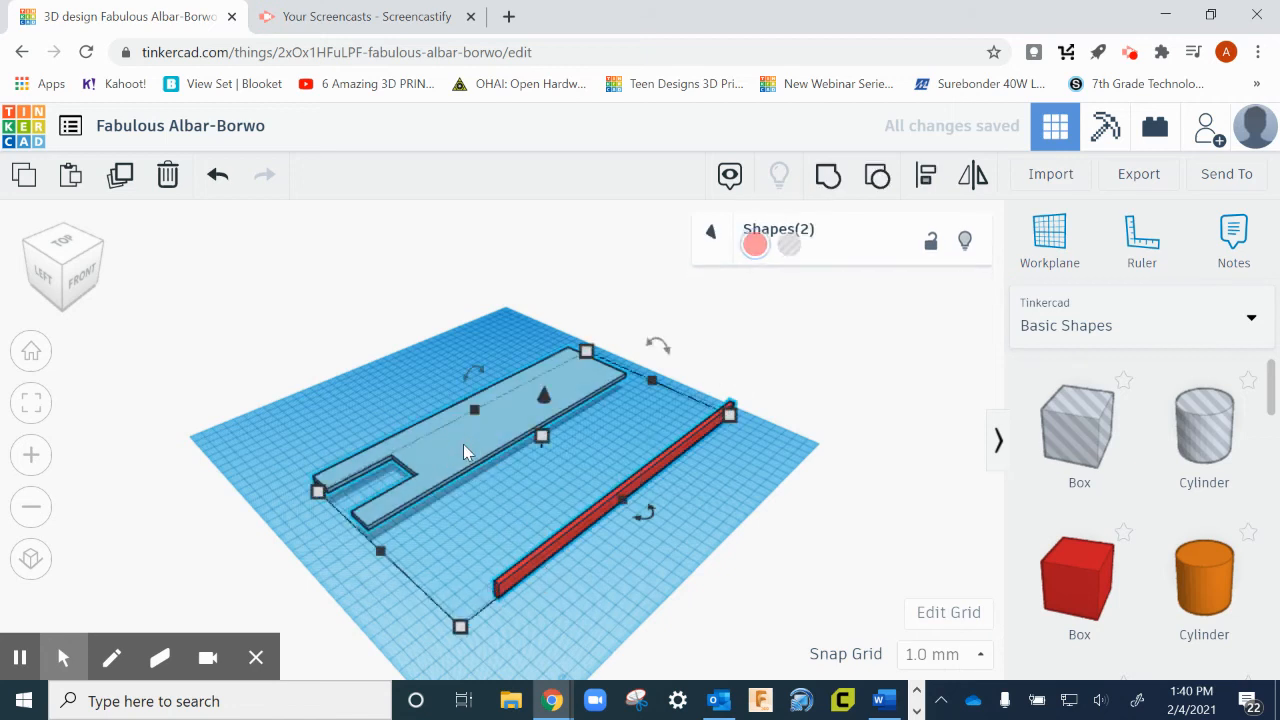
pyautogui.click(927, 174)
pyautogui.click(485, 651)
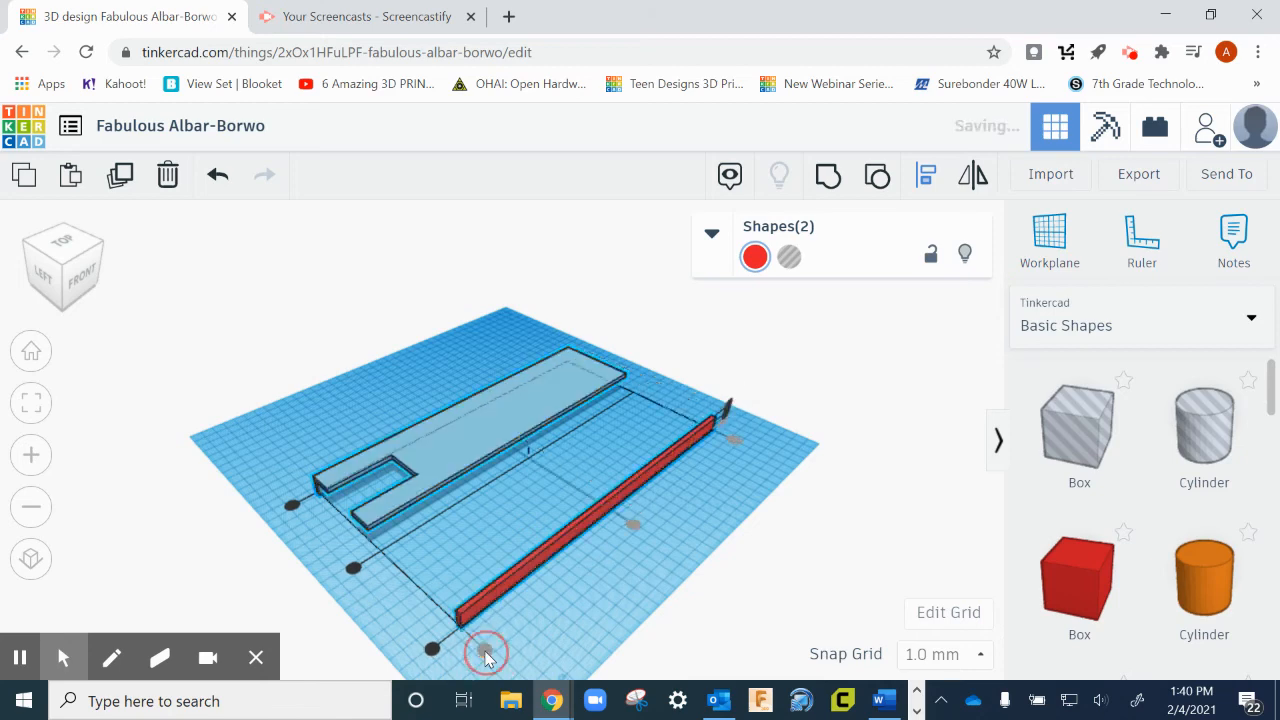
pyautogui.click(353, 569)
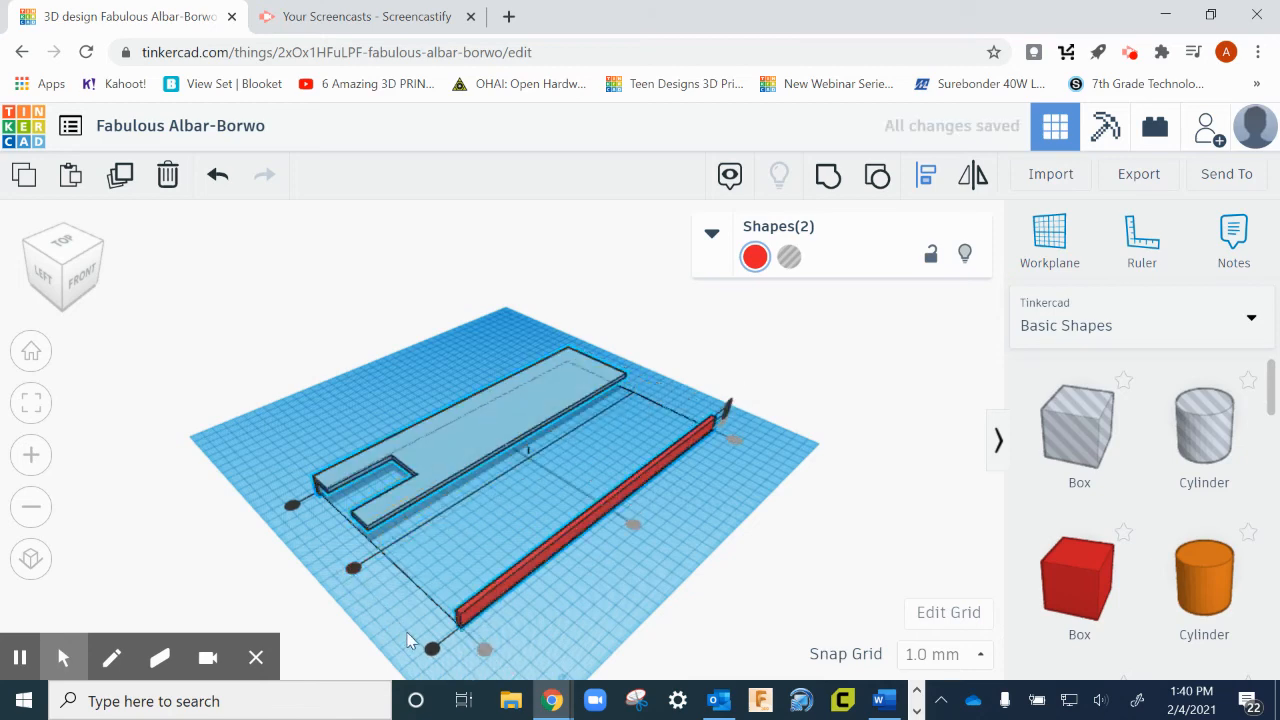
pyautogui.click(431, 649)
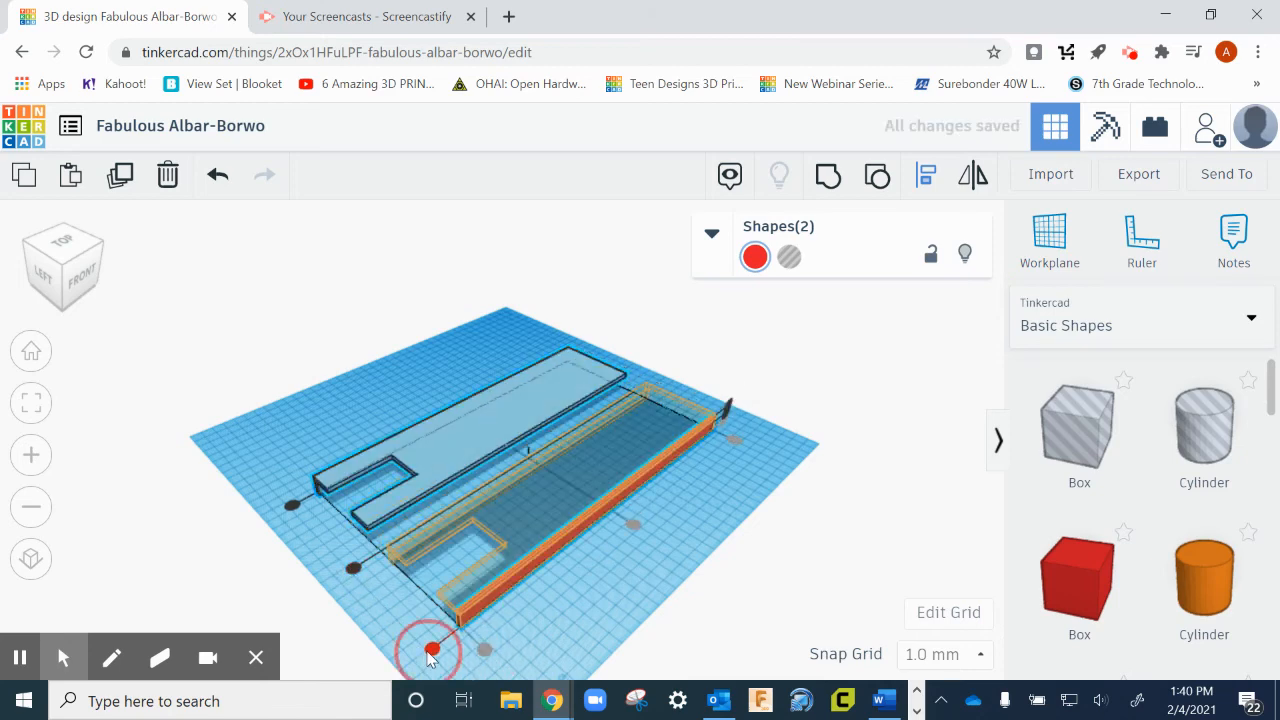
pyautogui.click(557, 624)
pyautogui.moveTo(557, 624); pyautogui.dragTo(197, 607, button='right')
pyautogui.moveTo(349, 625); pyautogui.dragTo(410, 632, button='right')
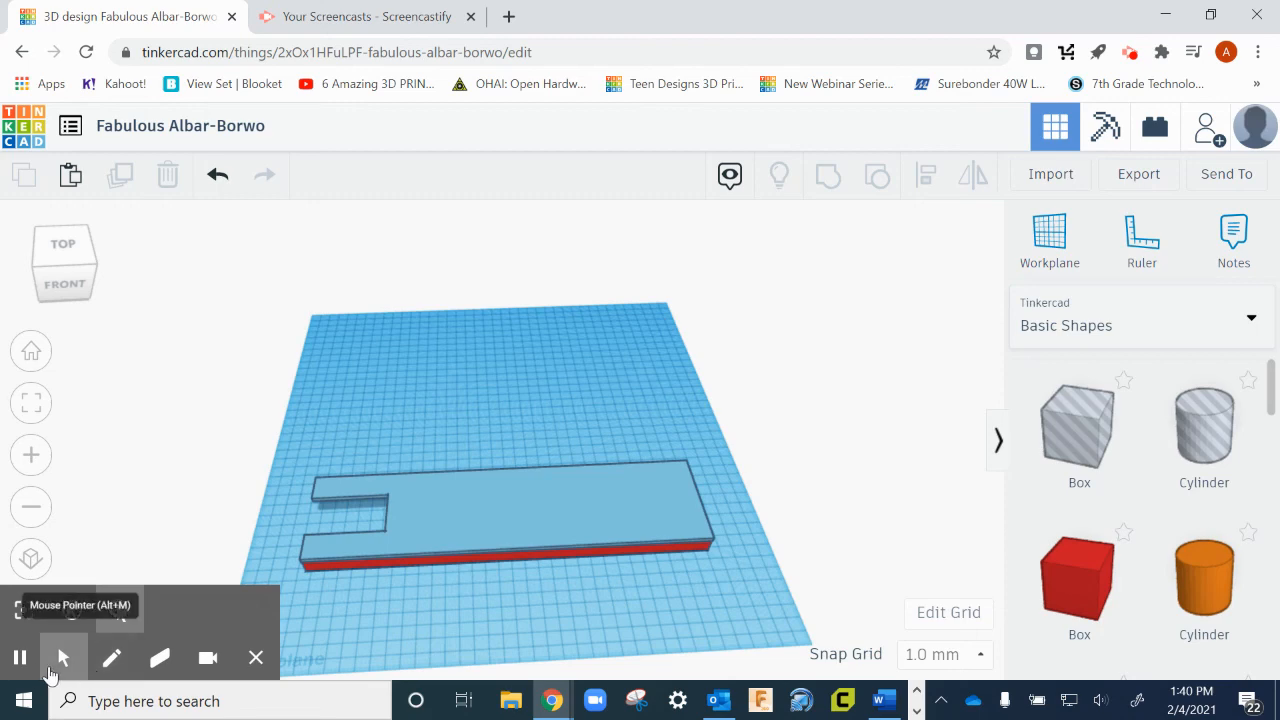
pyautogui.moveTo(624, 443); pyautogui.dragTo(645, 415, button='right')
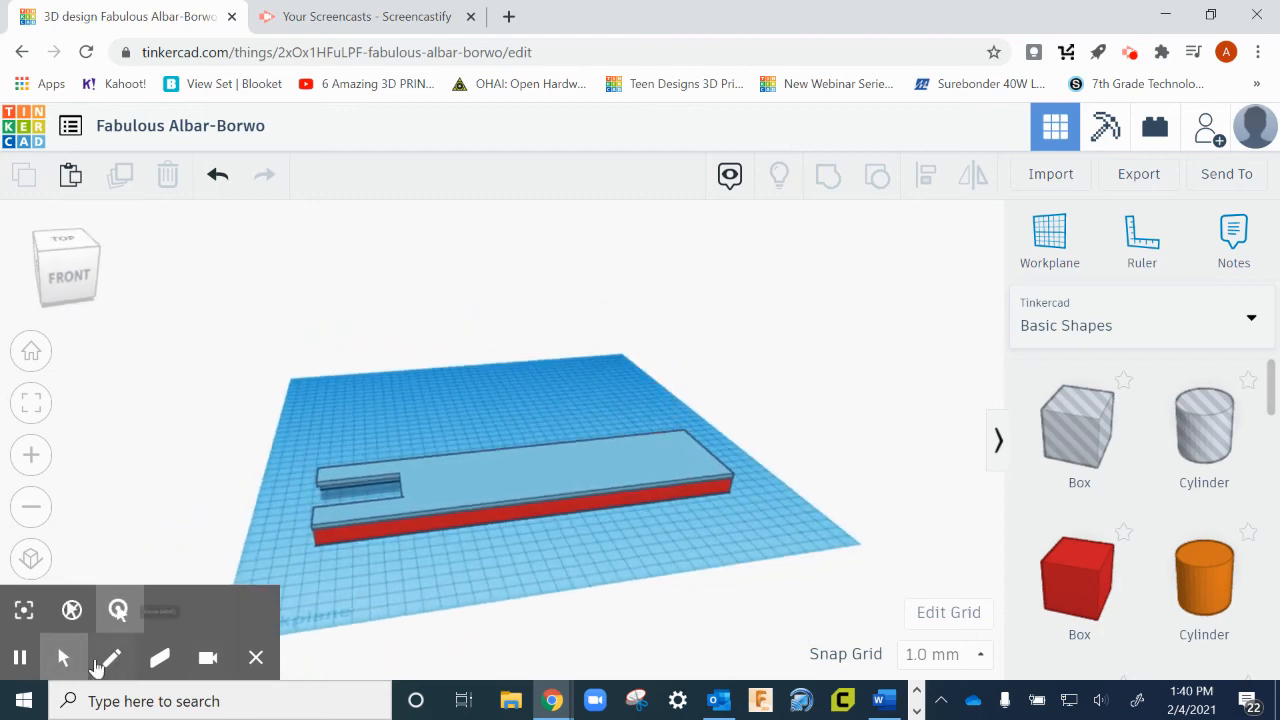